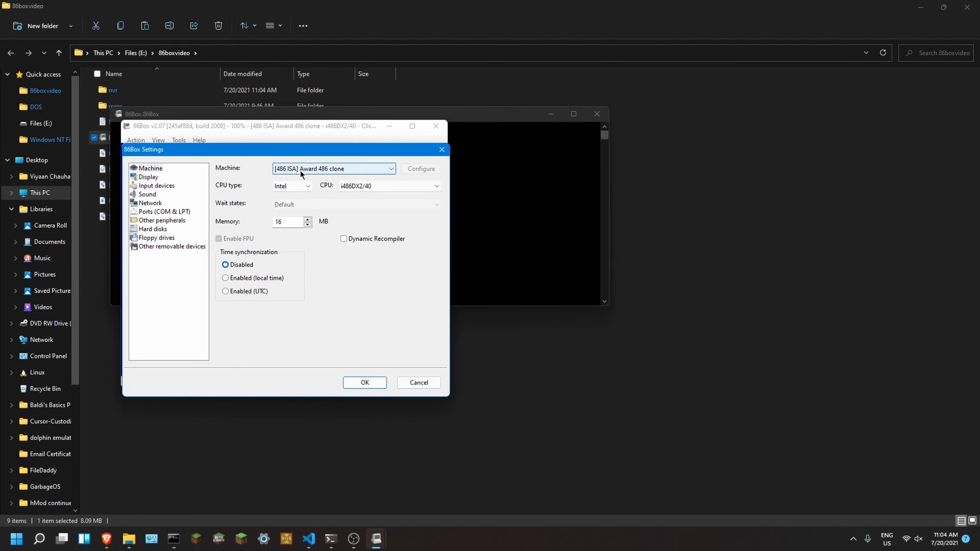
drag(297, 153, 281, 179)
drag(407, 174, 411, 171)
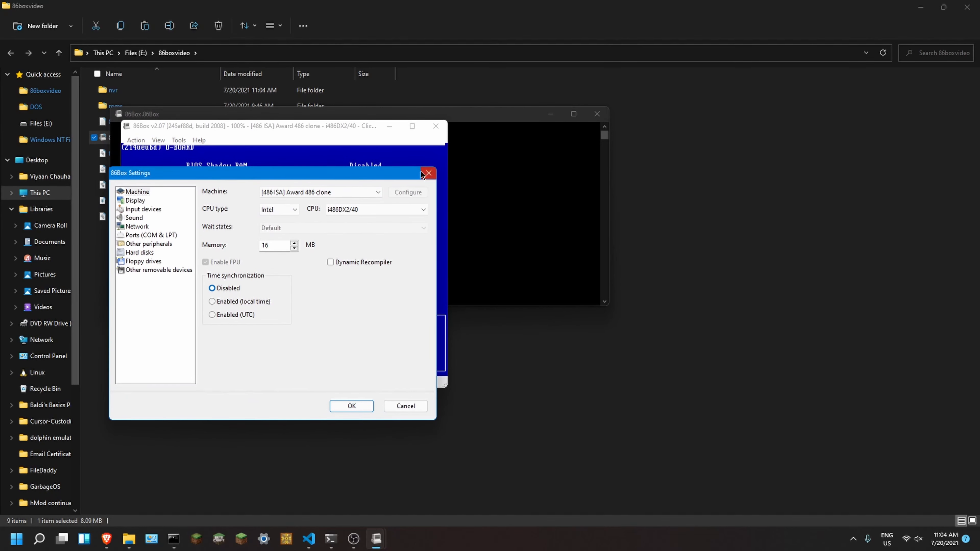
click(431, 175)
Step: Open the emulator's settings and choose [486 ISA] Award 486 clone as the machine
click(179, 141)
click(187, 152)
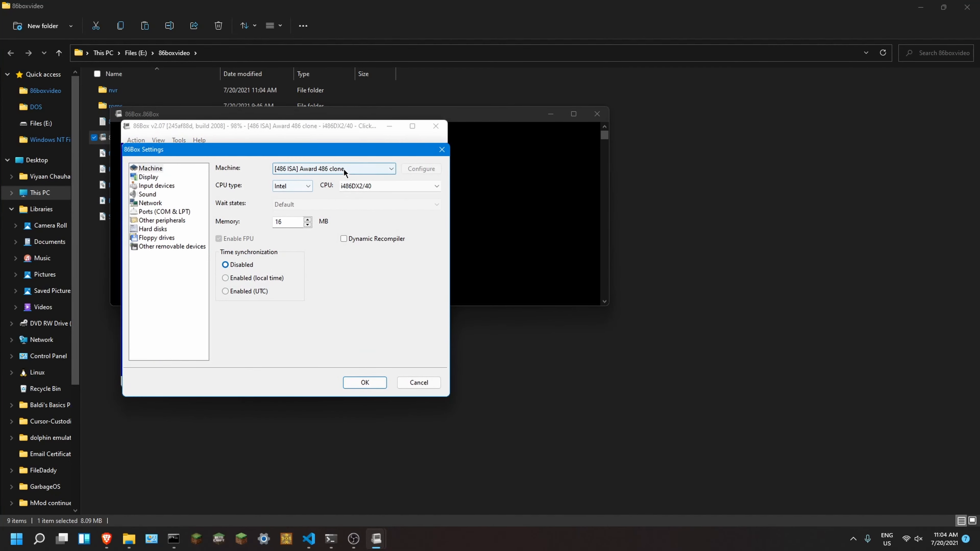
click(320, 169)
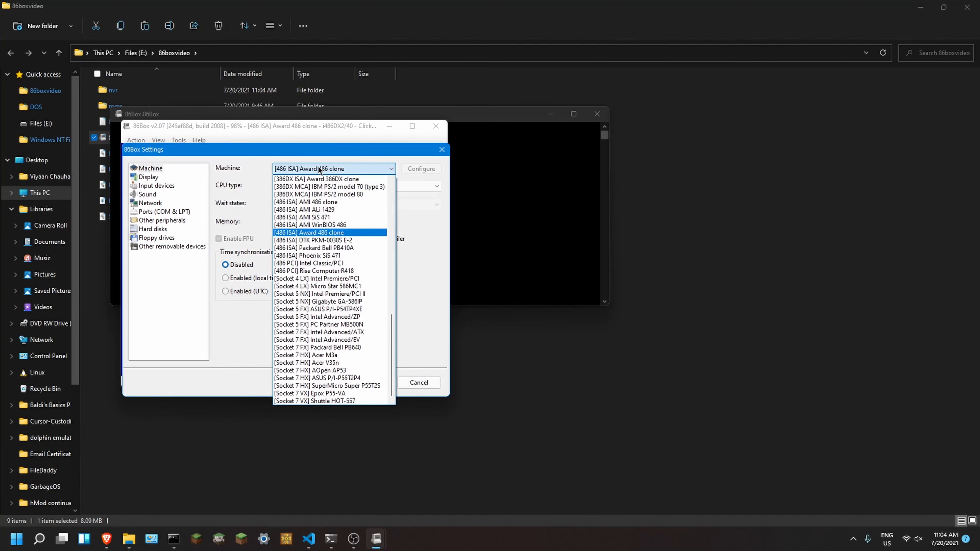
click(311, 234)
Step: Set the CPU type to Intel and the CPU to i486DX2/40, with 16 MB of memory
click(291, 186)
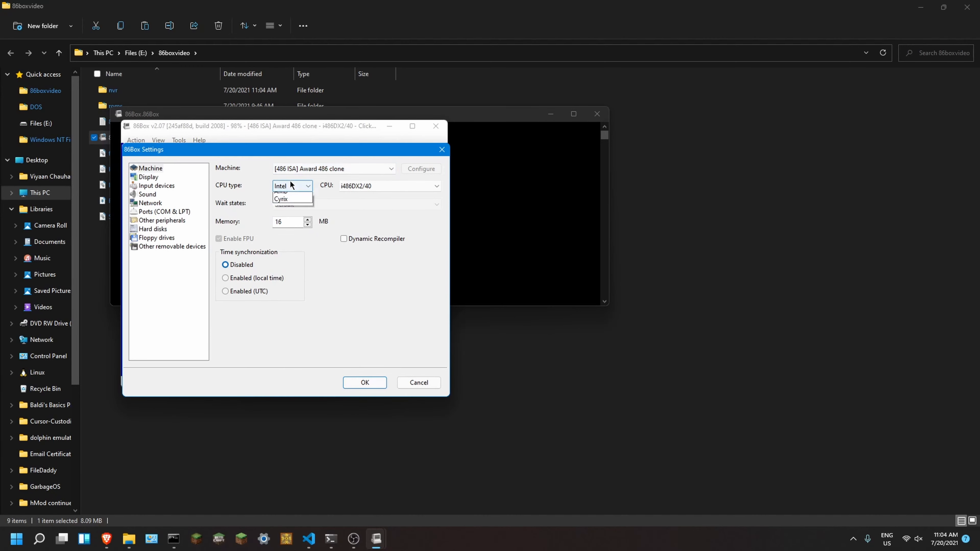
click(288, 196)
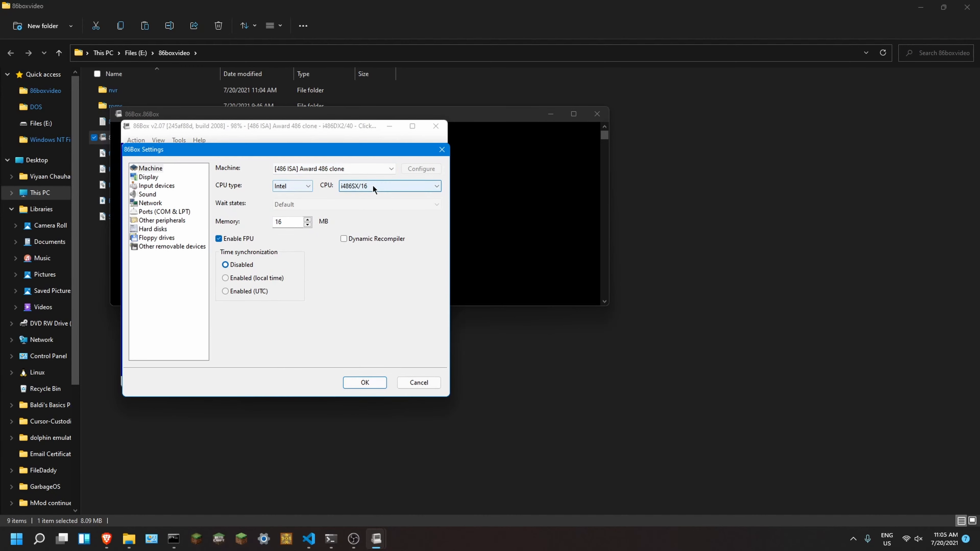
click(372, 185)
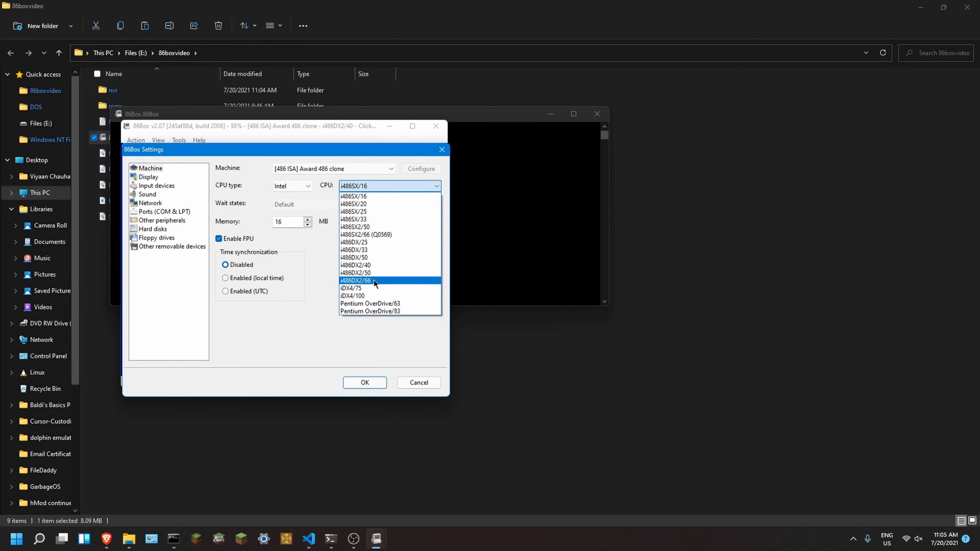
click(374, 265)
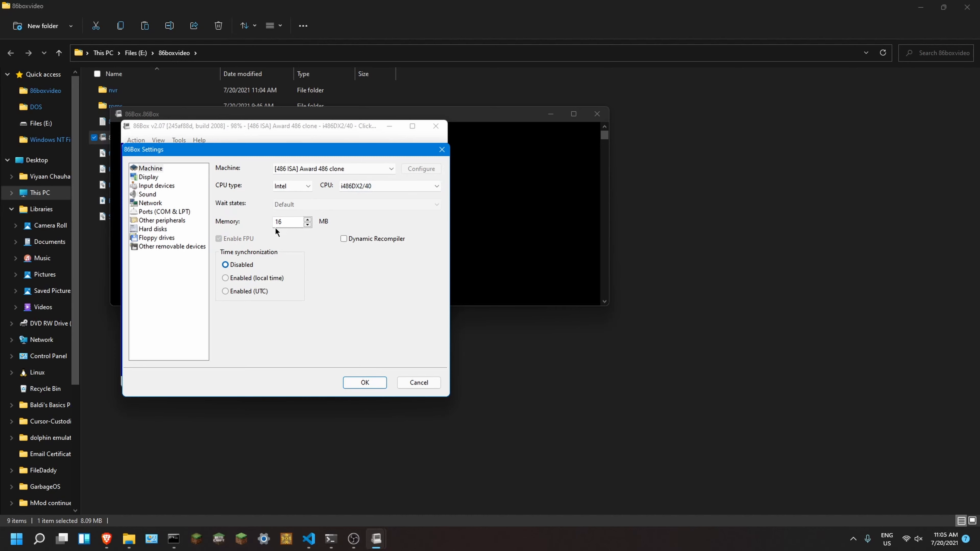
double_click(287, 218)
Step: Choose [ISA] VGA as the machine's video card in the display settings
click(145, 176)
click(307, 168)
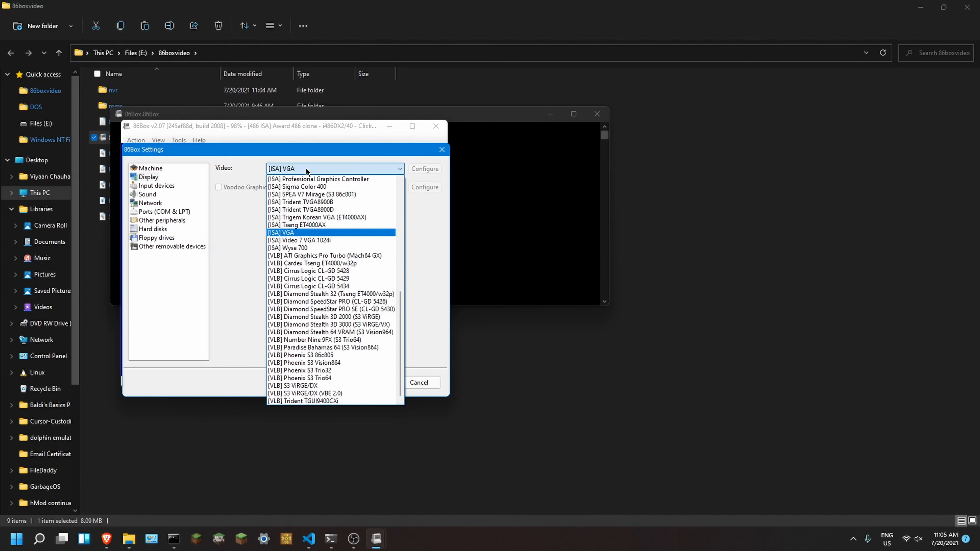
click(285, 233)
click(298, 171)
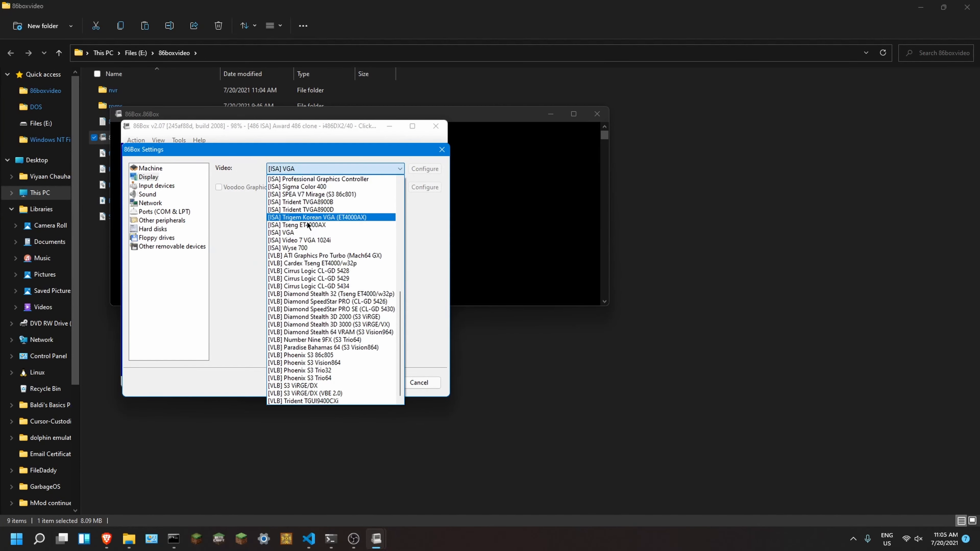
click(308, 232)
Step: Set the mouse in the input device settings to Microsoft Serial Mouse
click(157, 186)
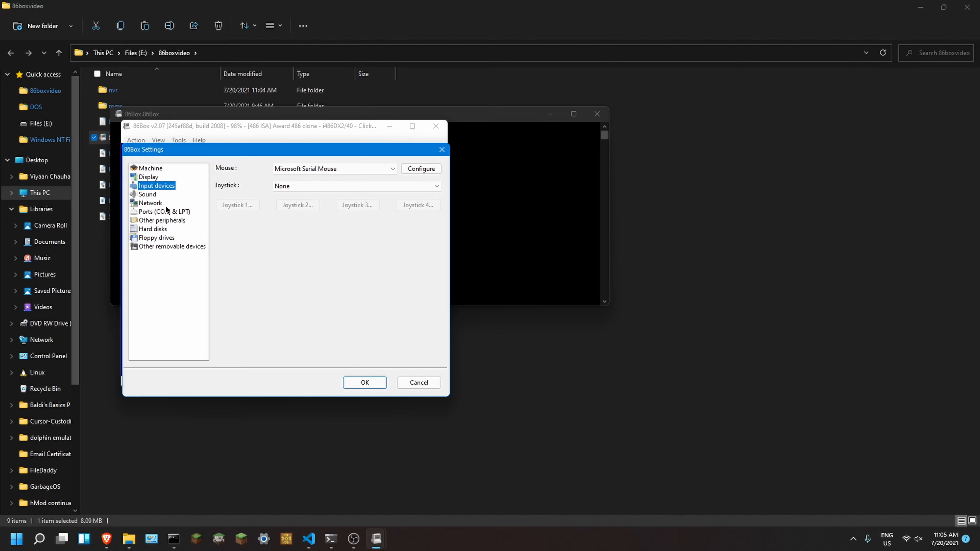
click(309, 171)
click(282, 179)
click(309, 168)
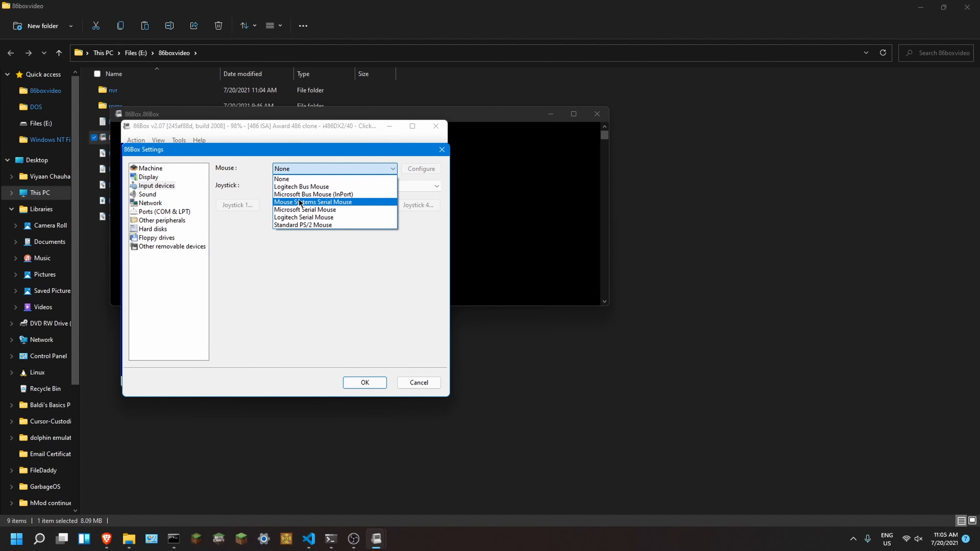
click(305, 209)
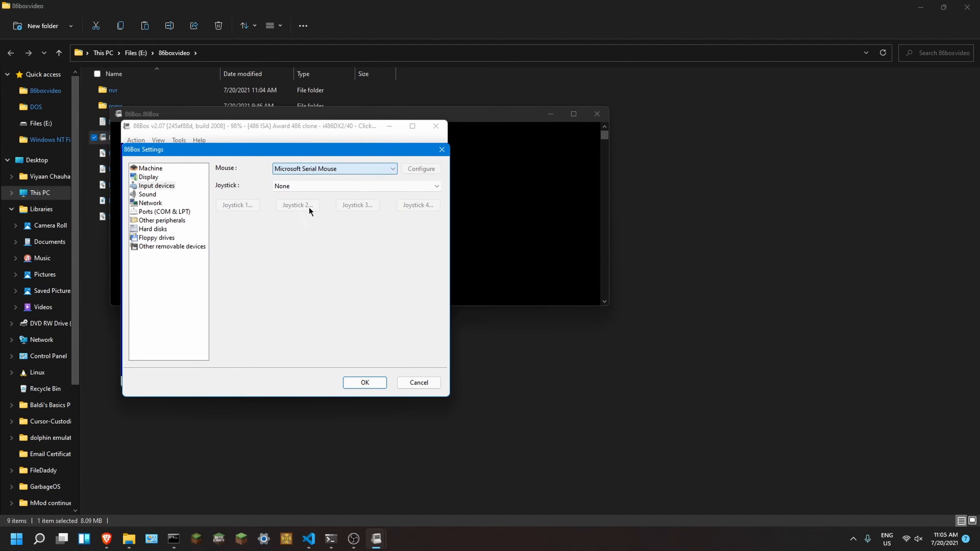
Step: Use [ISA] Windows Sound System as the sound card in the sound settings
click(151, 194)
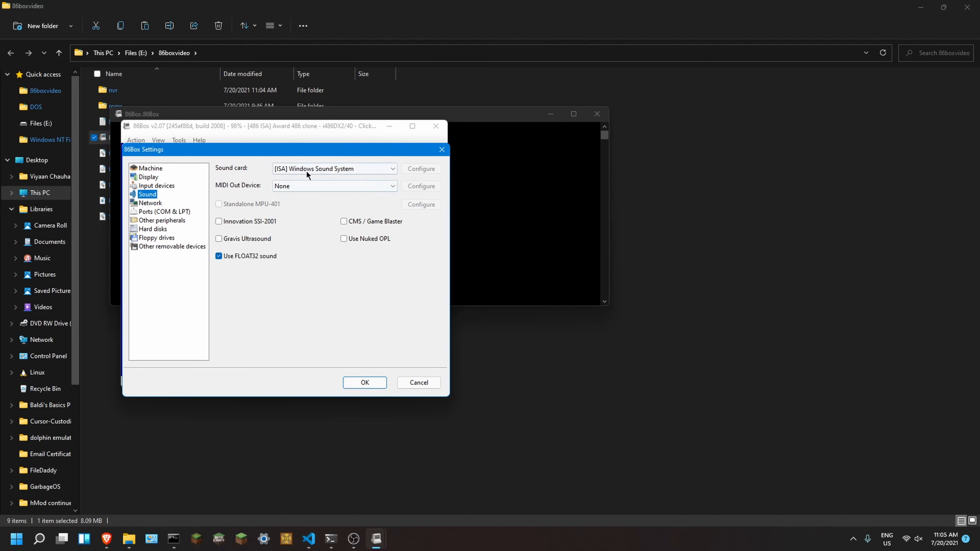
click(337, 169)
click(337, 169)
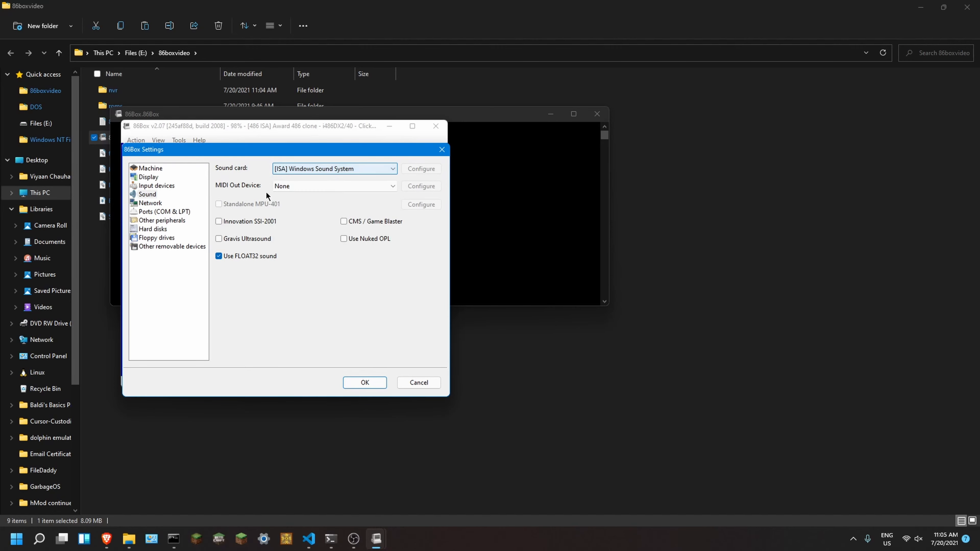
Step: Set the network type to SLiRP, using the [ISA] 3Com EtherLink II (3C503) adapter
click(146, 203)
click(304, 168)
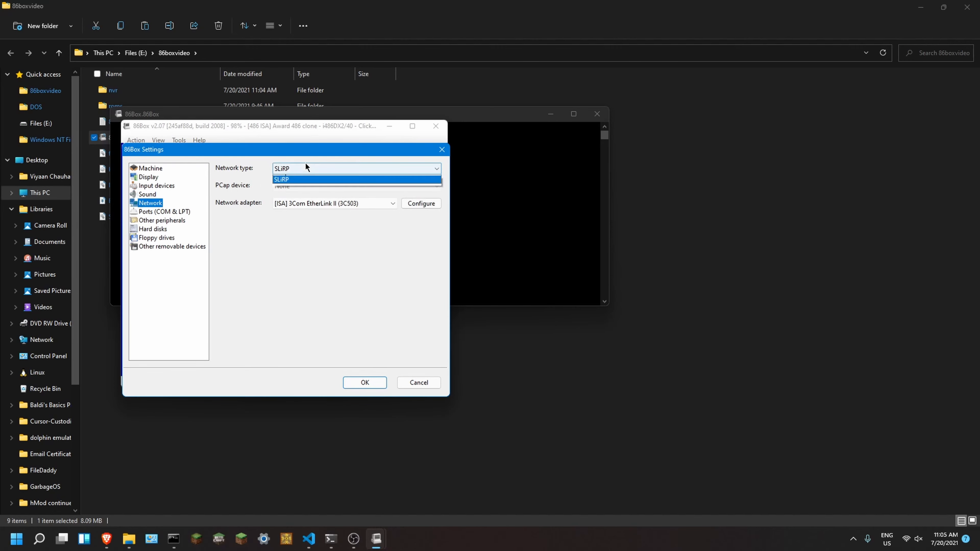
click(285, 208)
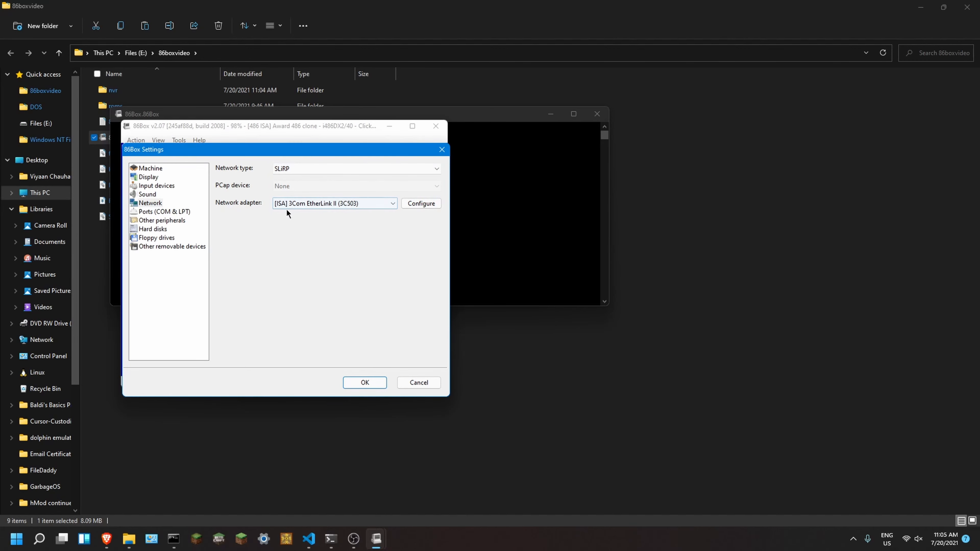
click(289, 206)
click(290, 205)
click(283, 169)
click(283, 179)
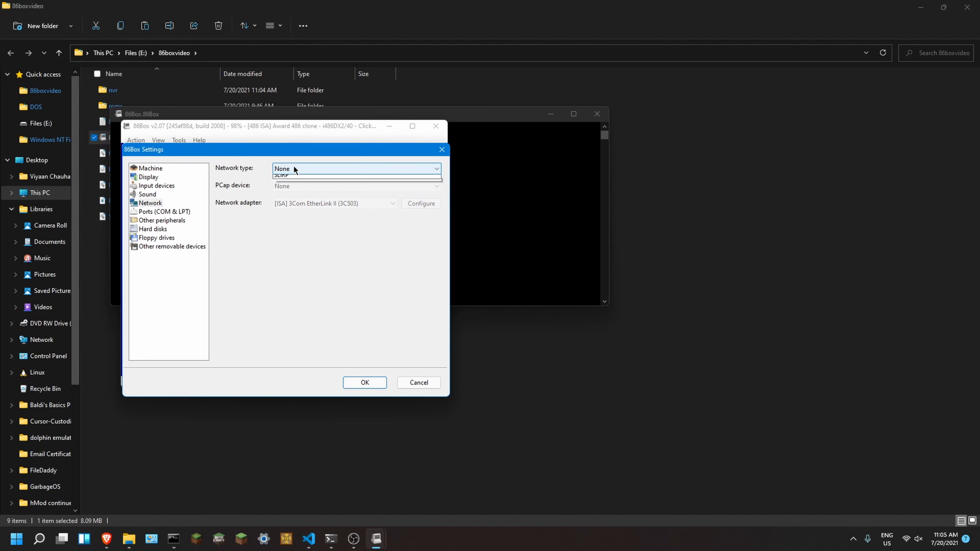
click(293, 169)
click(286, 194)
Step: Review the COM and LPT port settings and the other peripherals' controller settings
click(177, 212)
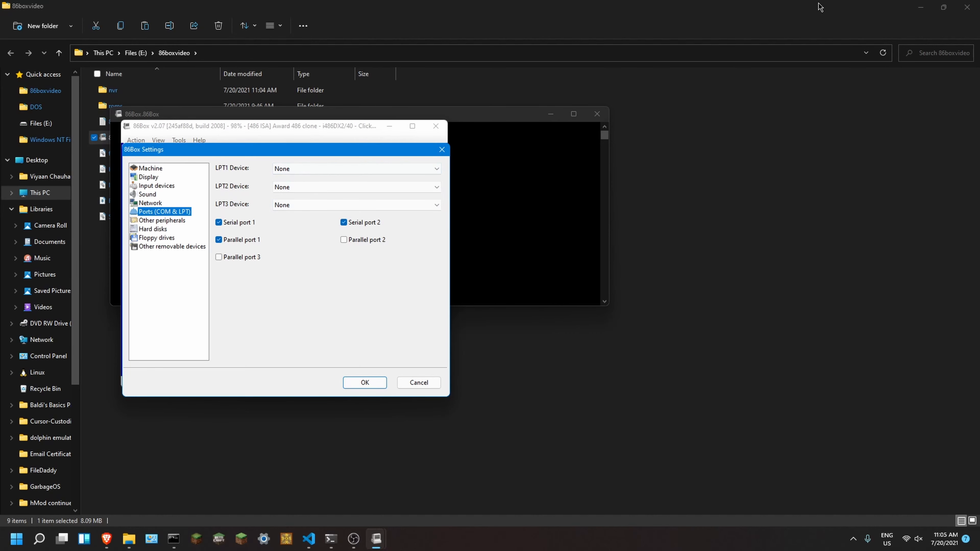
click(165, 221)
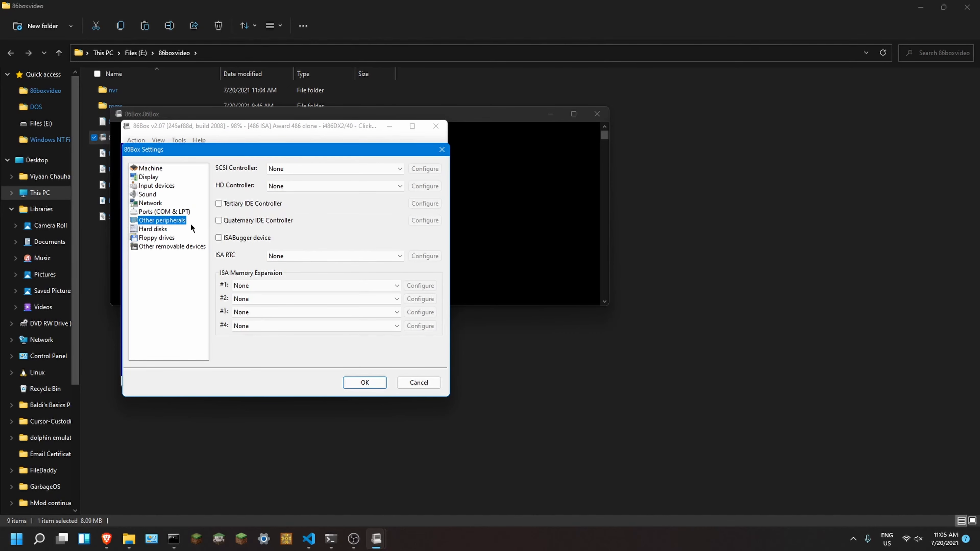
click(189, 212)
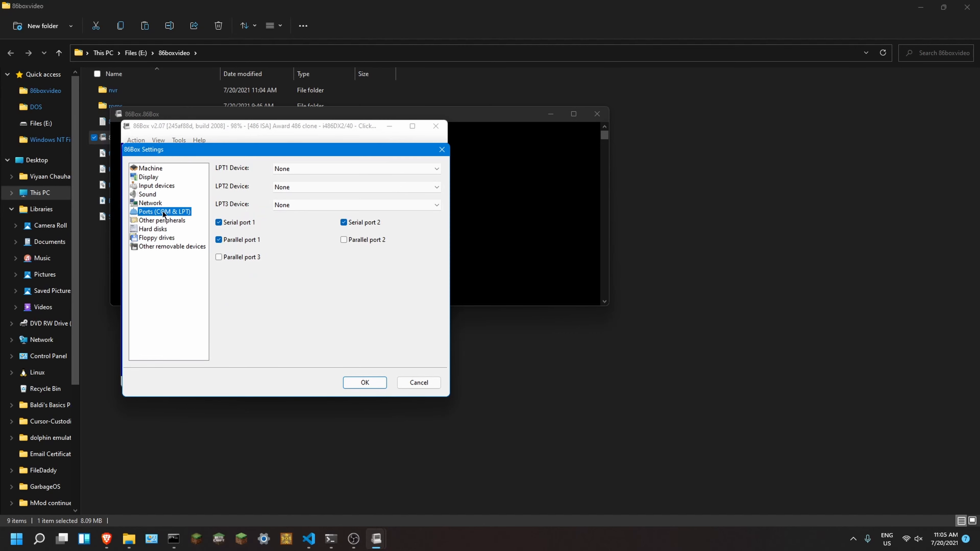
click(153, 221)
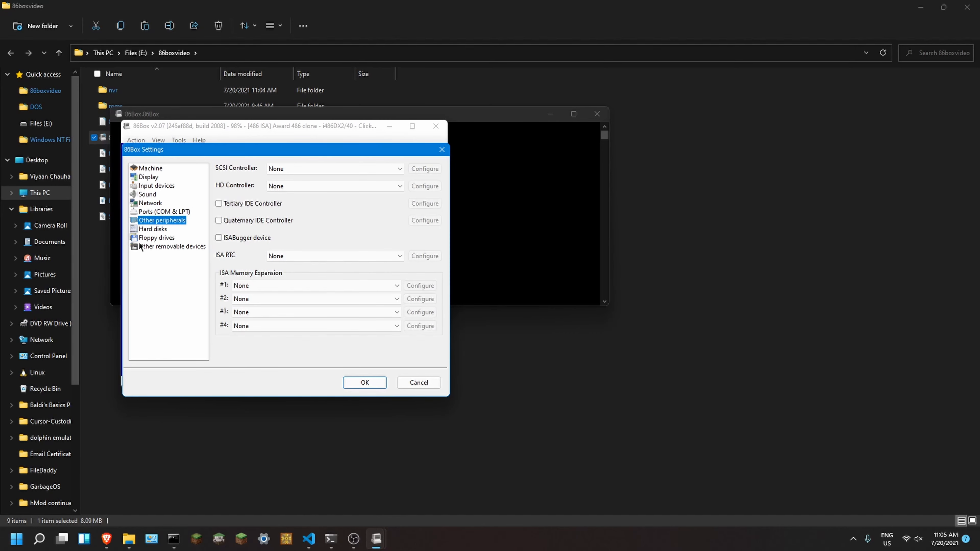
Step: Remove the existing IDE (0:0) hard disk from the hard disk settings
click(156, 230)
click(242, 197)
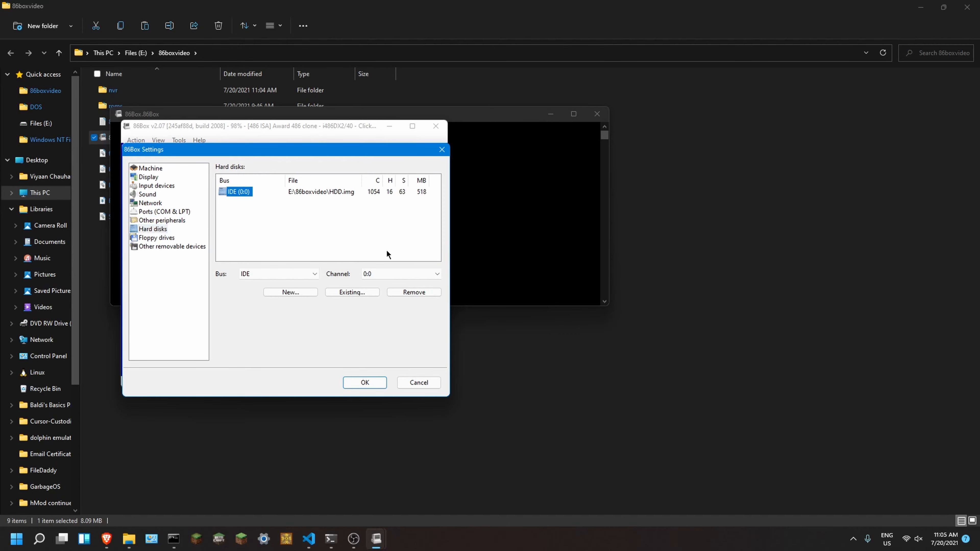
click(402, 294)
Step: Start a new hard disk and specify HDD.img in the E:\86boxvideo folder as its image, overwriting the existing file
click(290, 293)
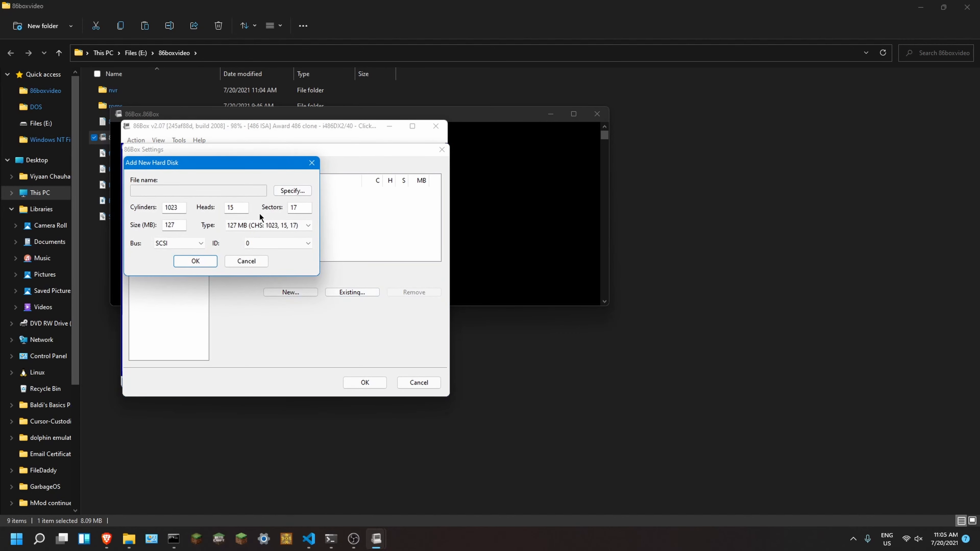
click(291, 191)
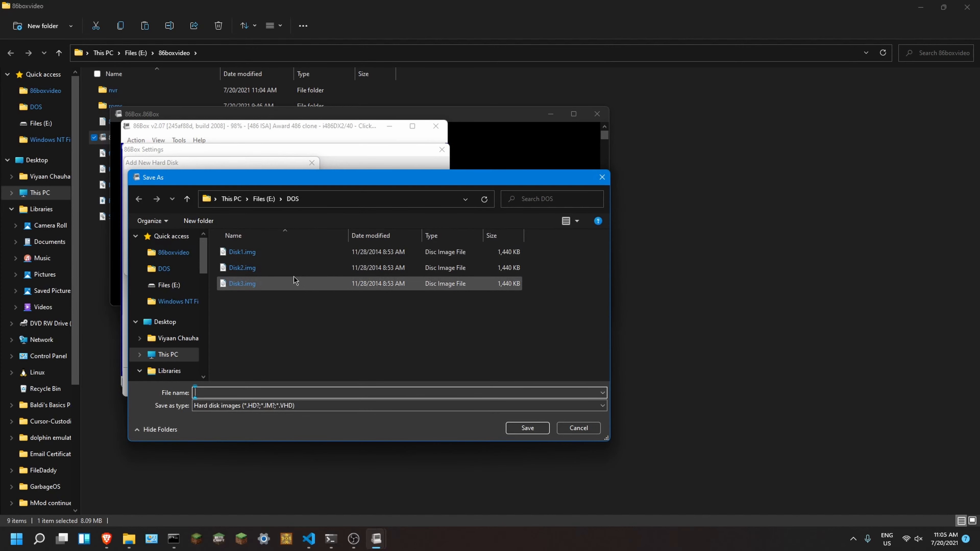
click(264, 199)
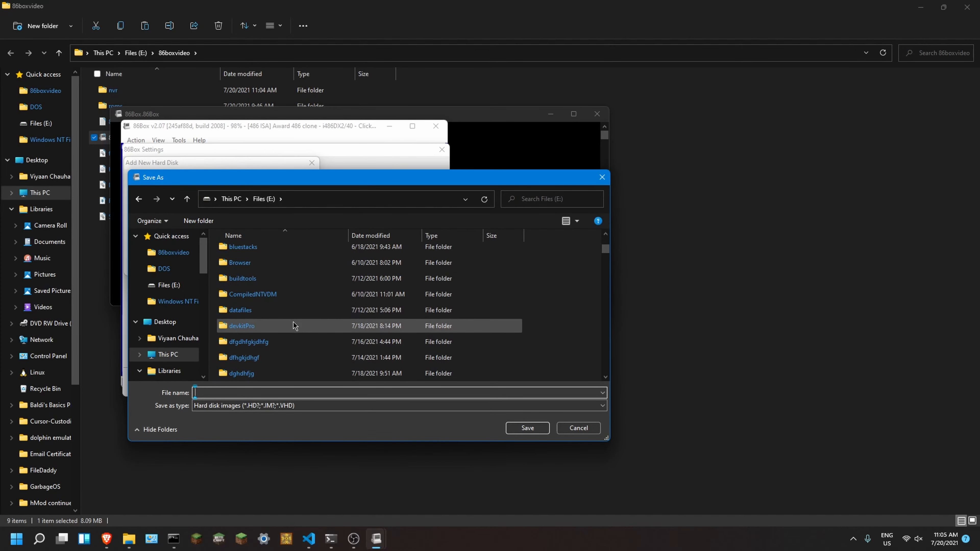
scroll(295, 326, up, 1)
click(249, 251)
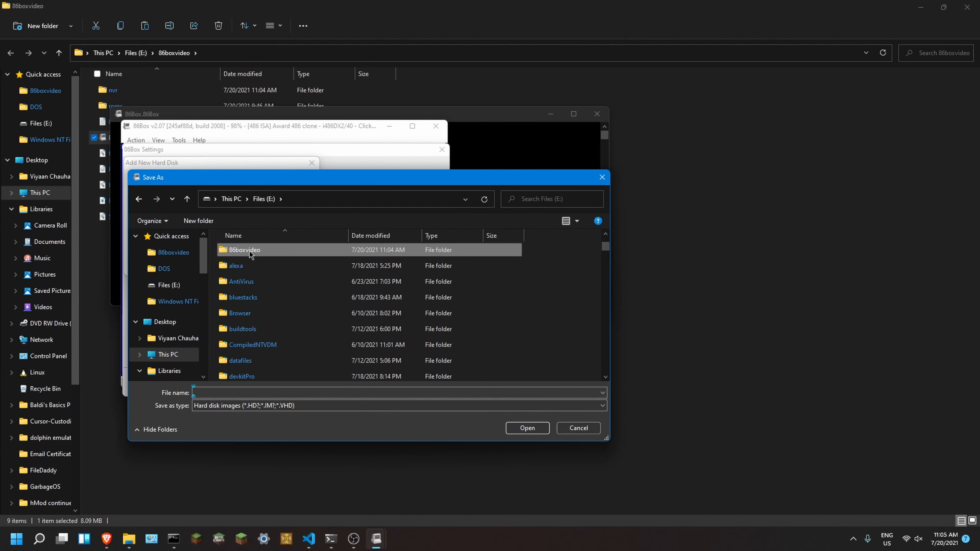
double_click(249, 251)
click(267, 283)
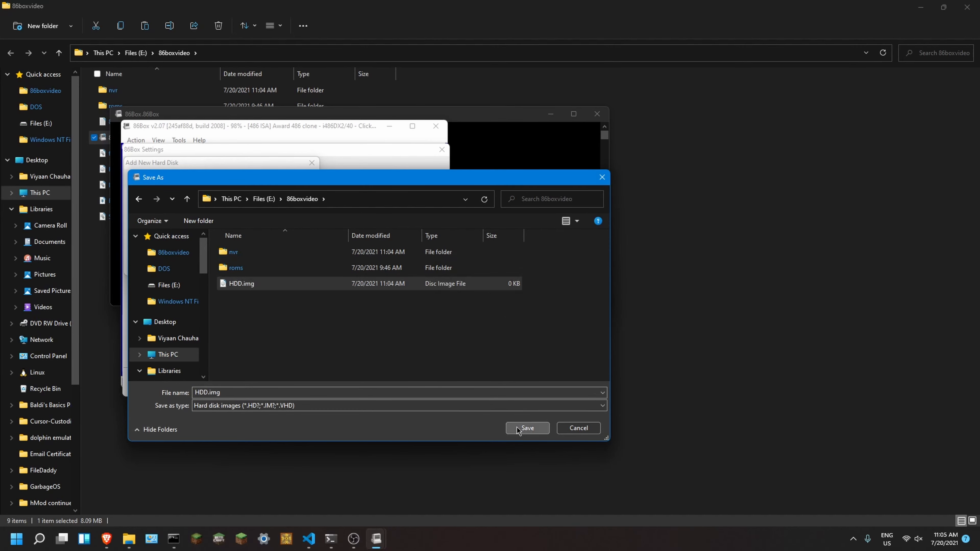
click(528, 427)
click(462, 304)
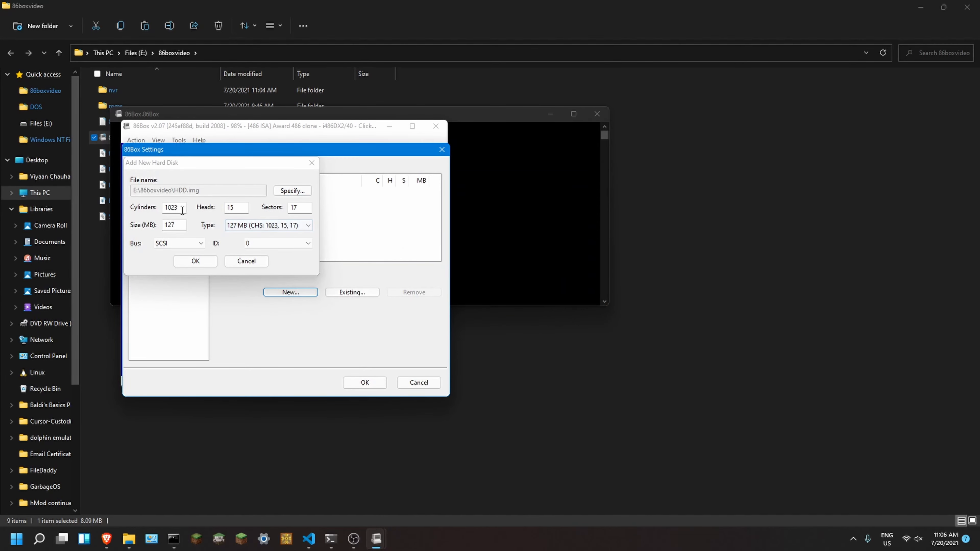
Step: Create the new disk with the 518 MB (CHS: 1054, 16, 63) type on the IDE bus, channel 0:0
click(247, 226)
click(241, 442)
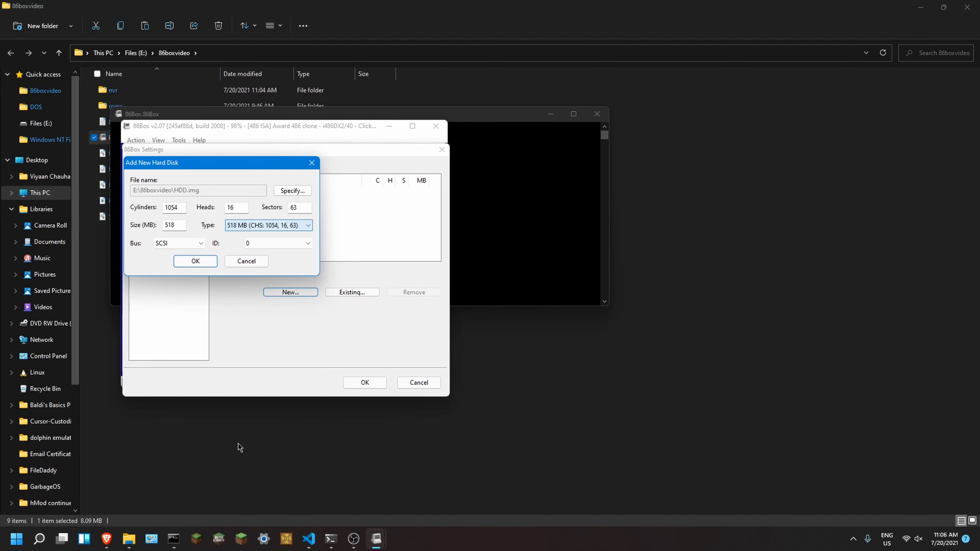
click(183, 241)
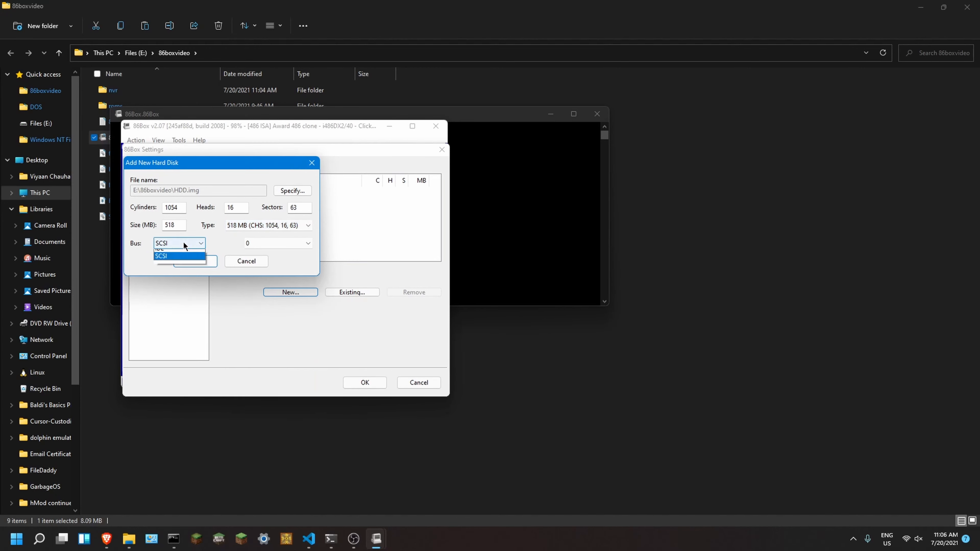
click(169, 272)
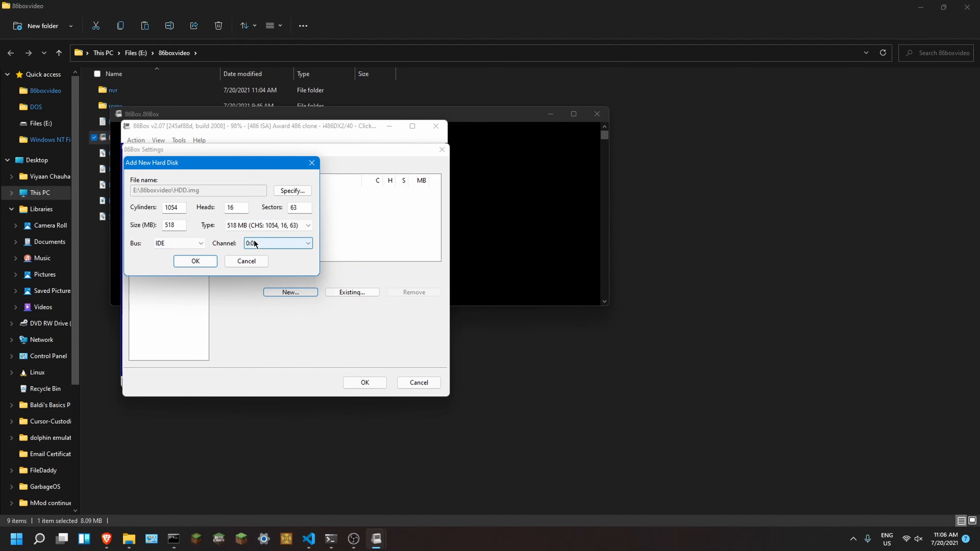
click(209, 262)
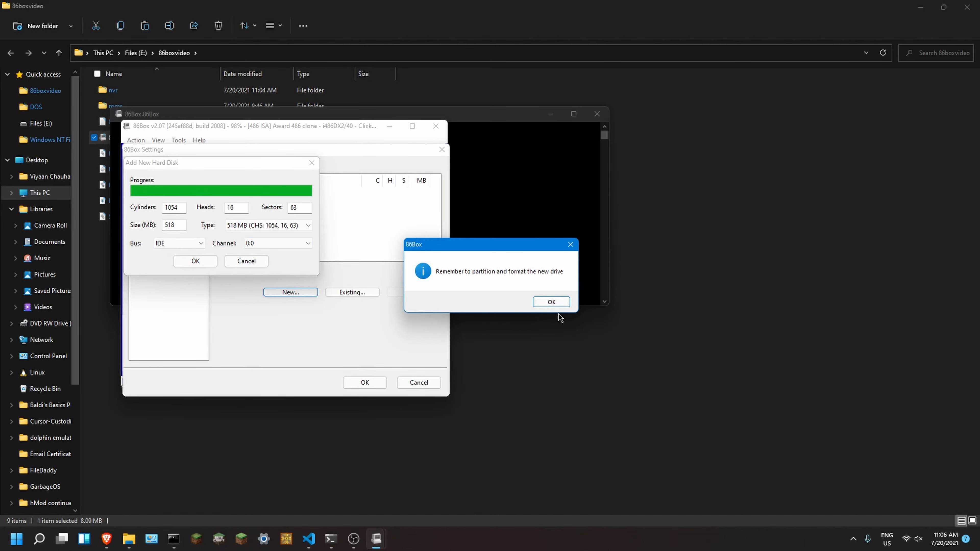
click(551, 301)
Step: Examine the type configured for each of the four floppy drives
click(156, 238)
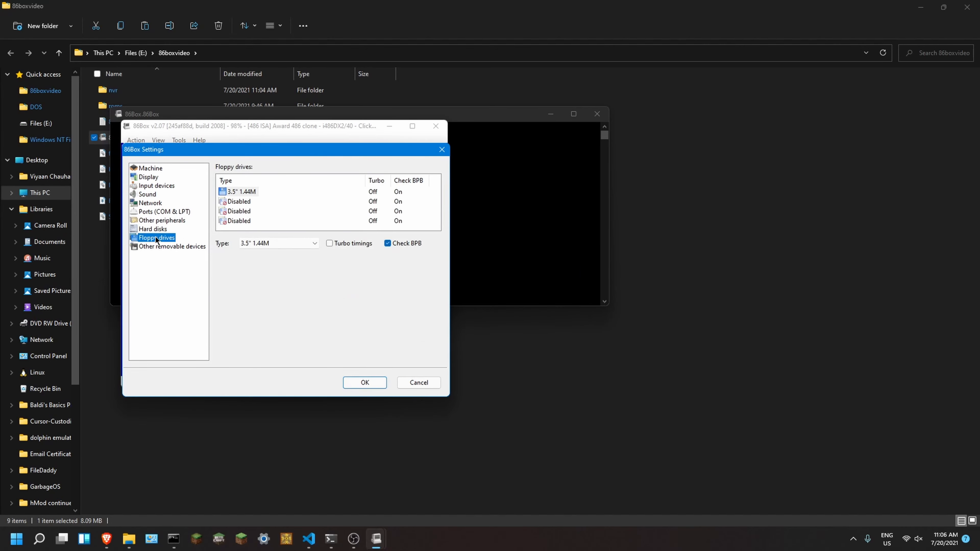
click(249, 193)
click(238, 201)
click(237, 211)
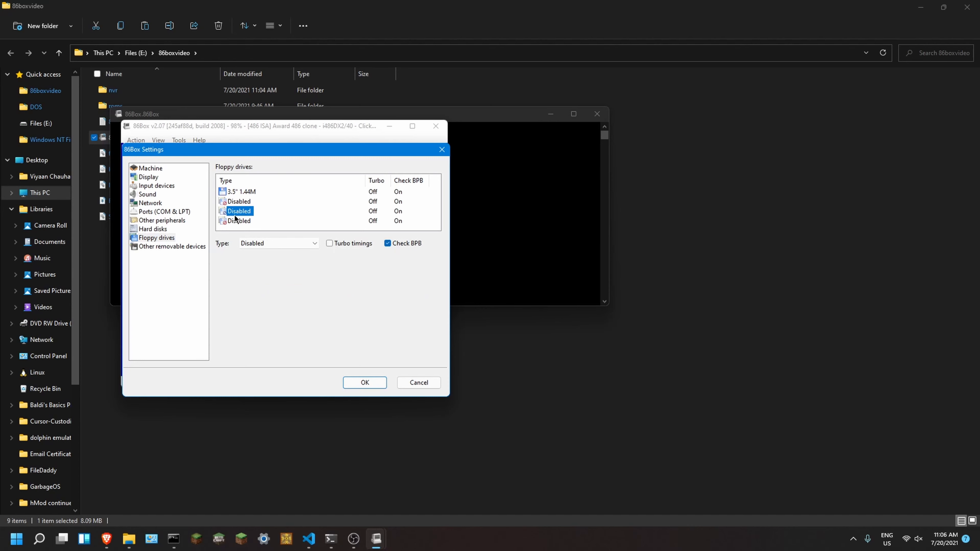
click(236, 220)
click(235, 211)
click(234, 201)
click(232, 192)
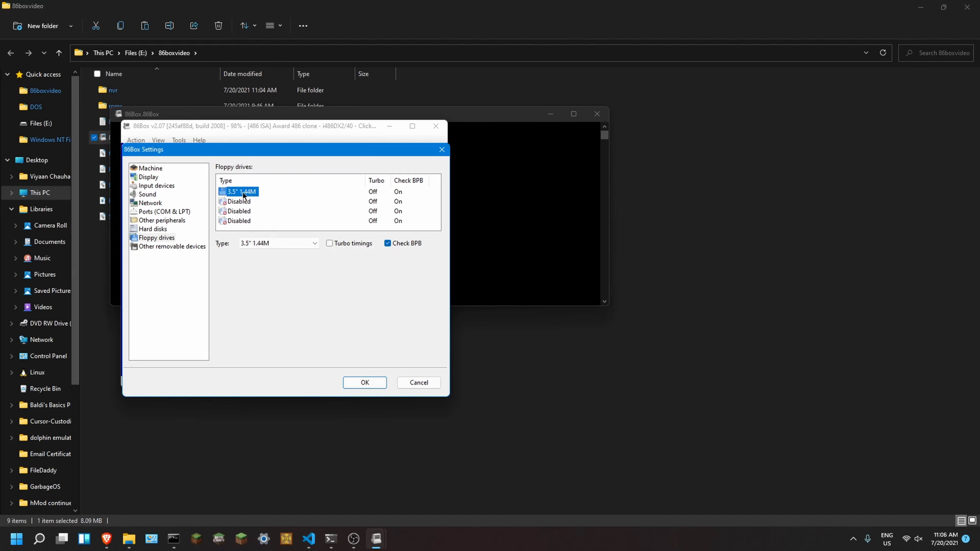
Step: Set the first floppy drive's type to 3.5" 1.44M
click(239, 200)
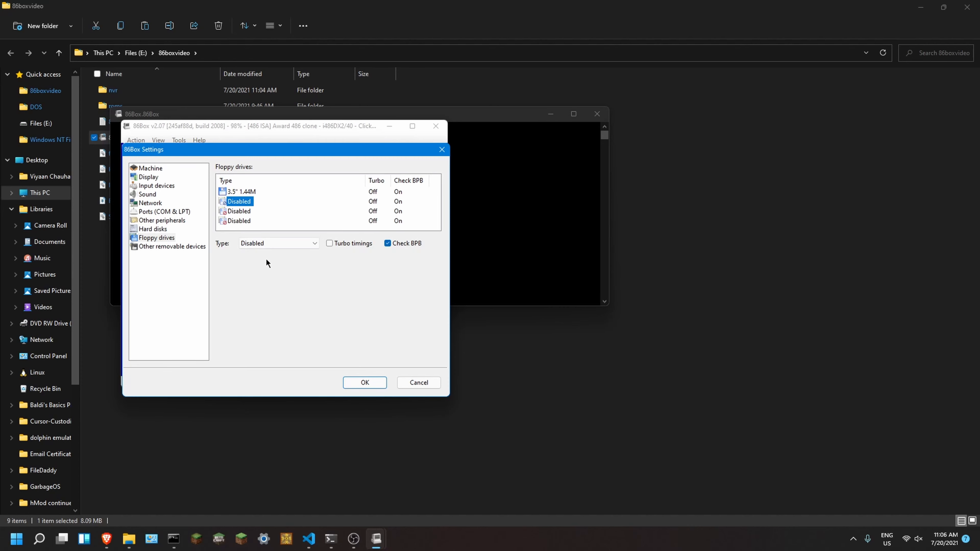
click(240, 192)
click(256, 244)
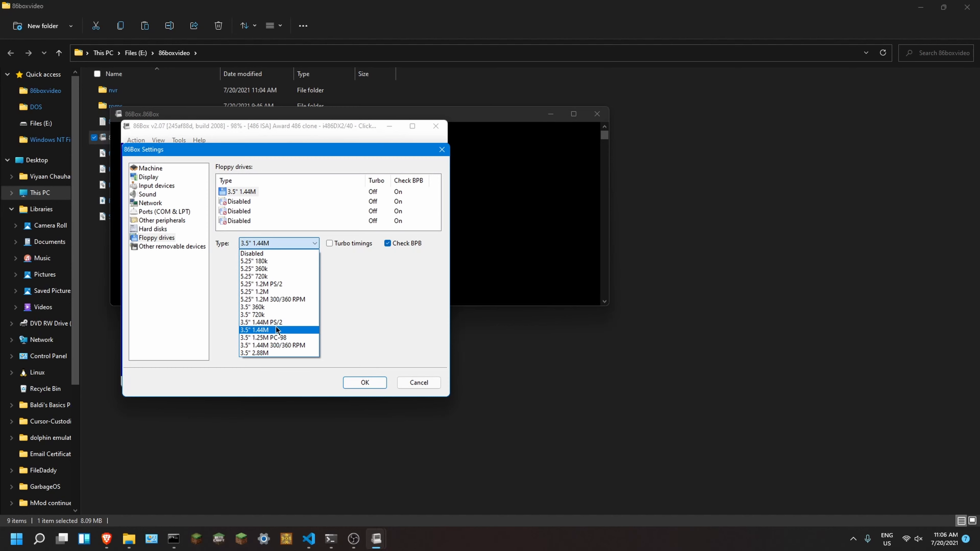
click(263, 330)
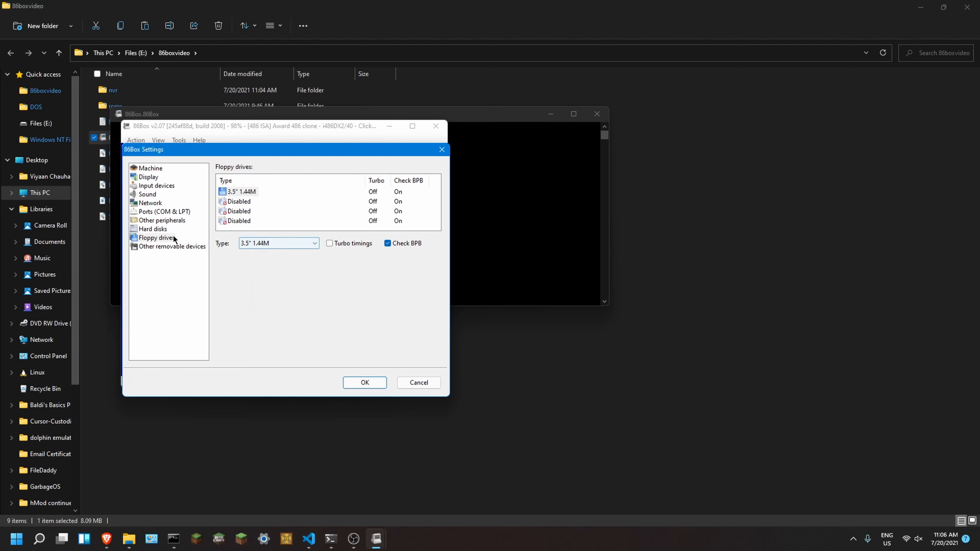
Step: Configure the first CD-ROM drive on the ATAPI bus, channel 0:1, with 8x speed, and save the machine settings
click(177, 247)
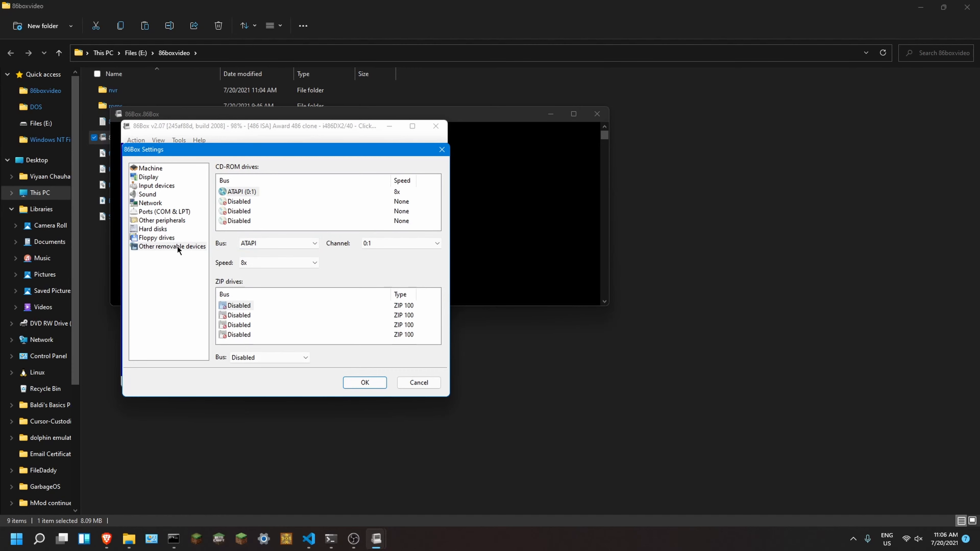
click(252, 243)
click(250, 254)
click(250, 247)
click(250, 247)
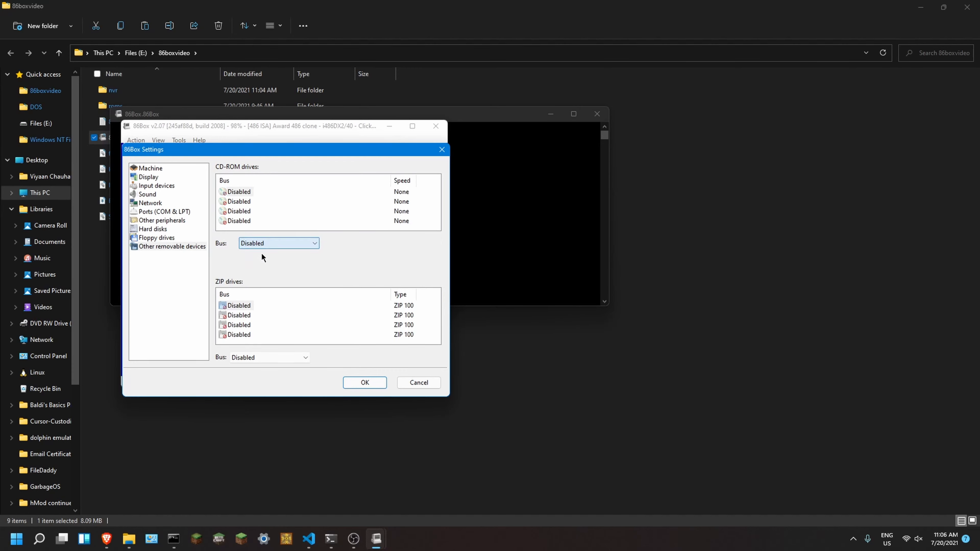
click(270, 243)
click(244, 261)
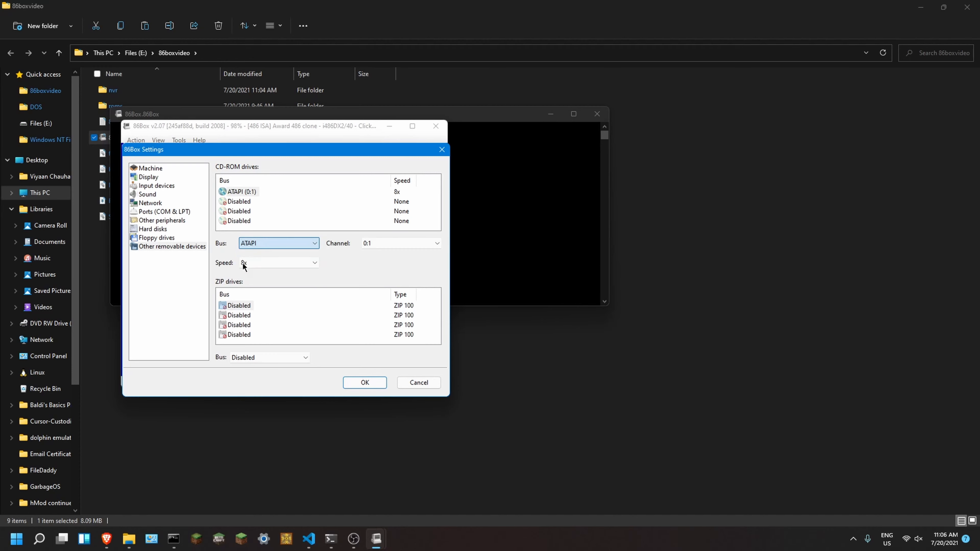
click(379, 243)
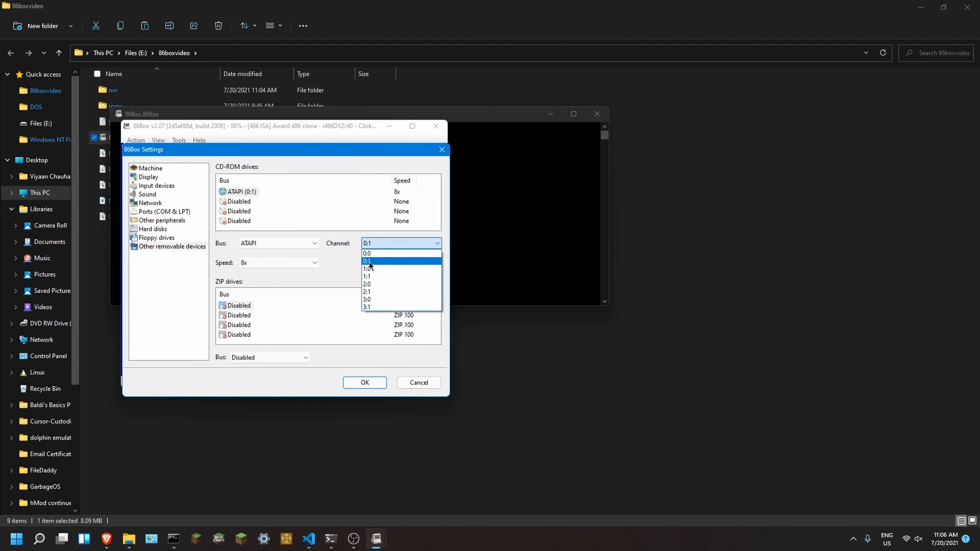
click(372, 252)
click(270, 263)
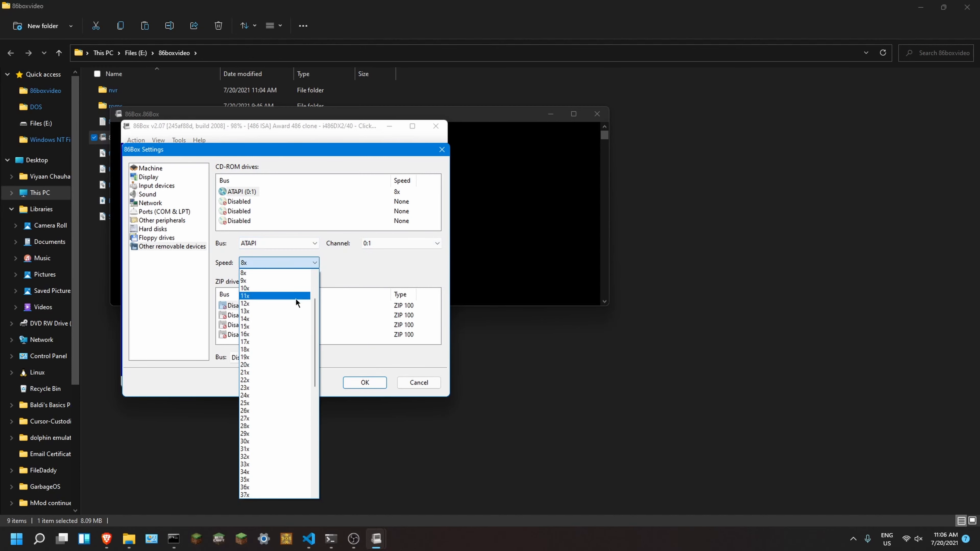
click(278, 276)
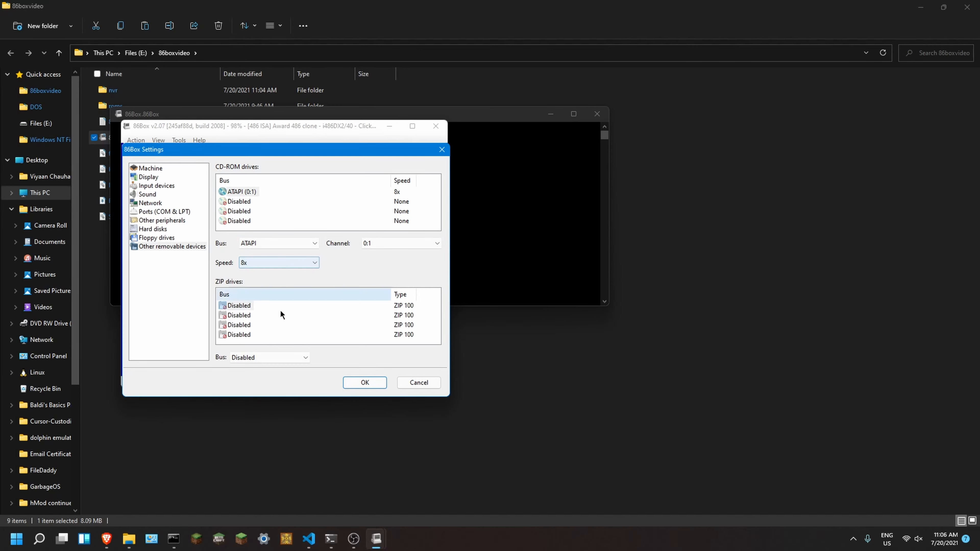
click(365, 383)
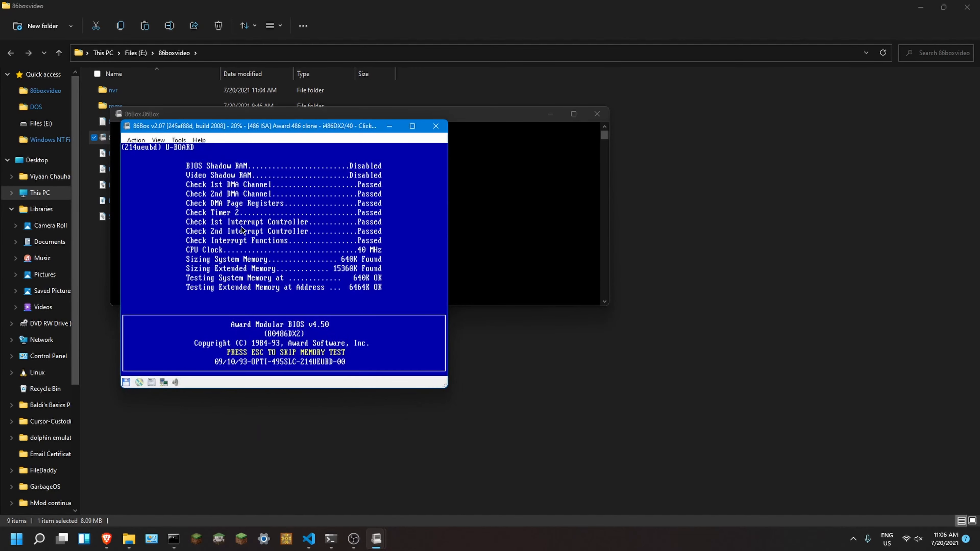
Step: Enter the BIOS setup utility during the memory test and maximize the emulator window with the mouse captured
key(Delete)
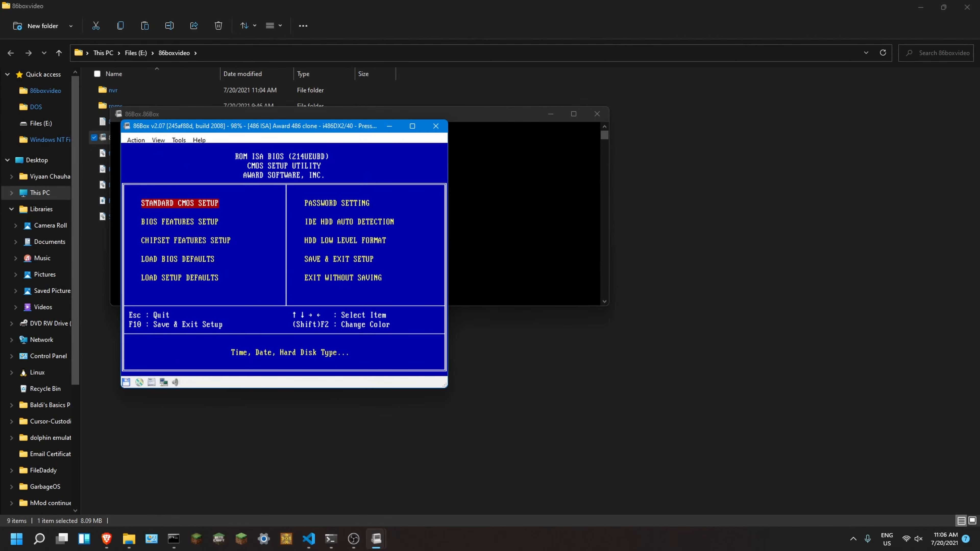
click(412, 127)
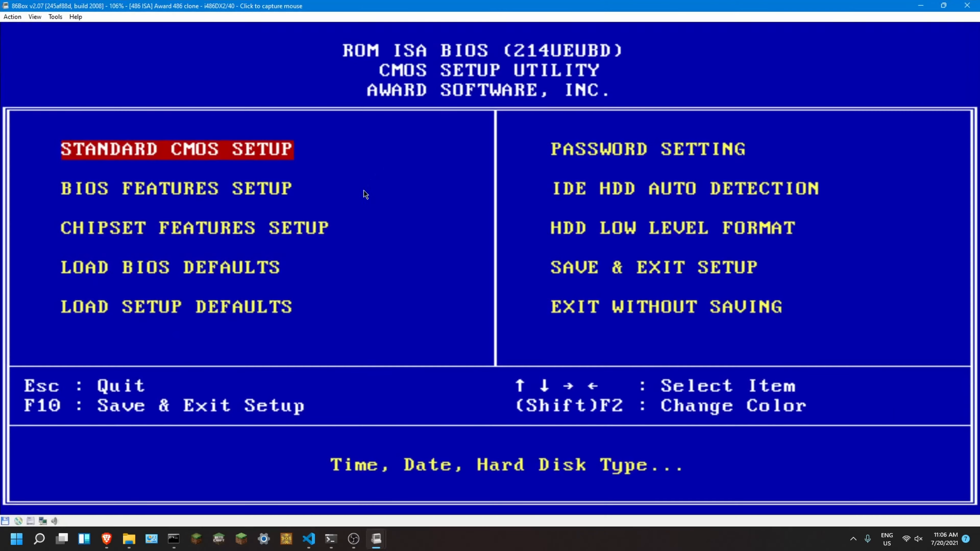
click(413, 131)
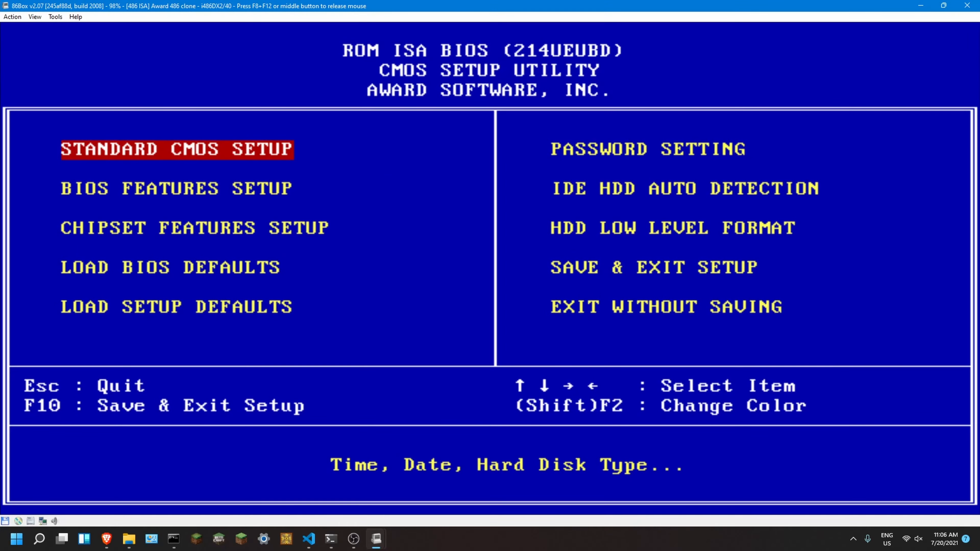
Step: Run IDE HDD Auto Detection and accept the detected parameters for drives C and D
key(Right)
key(Left)
key(Right)
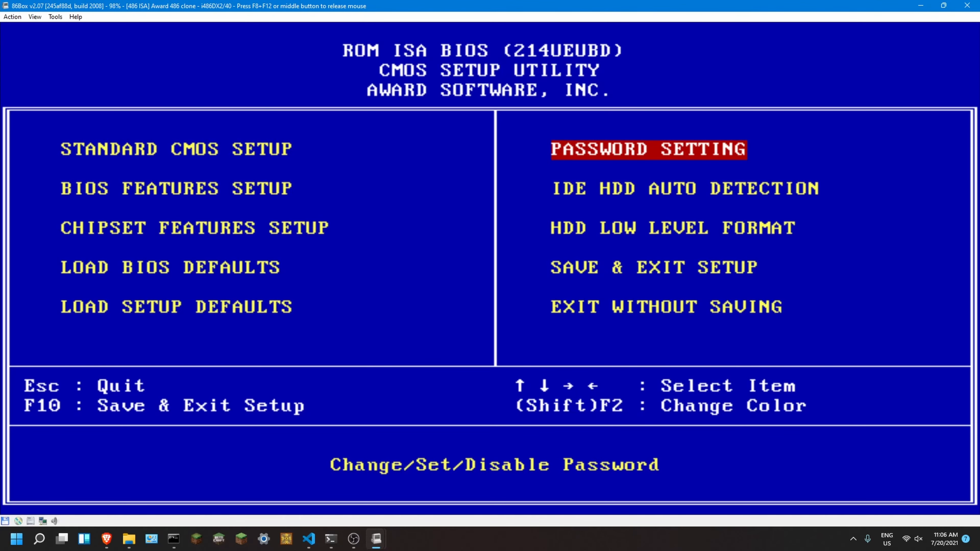
key(Down)
key(Return)
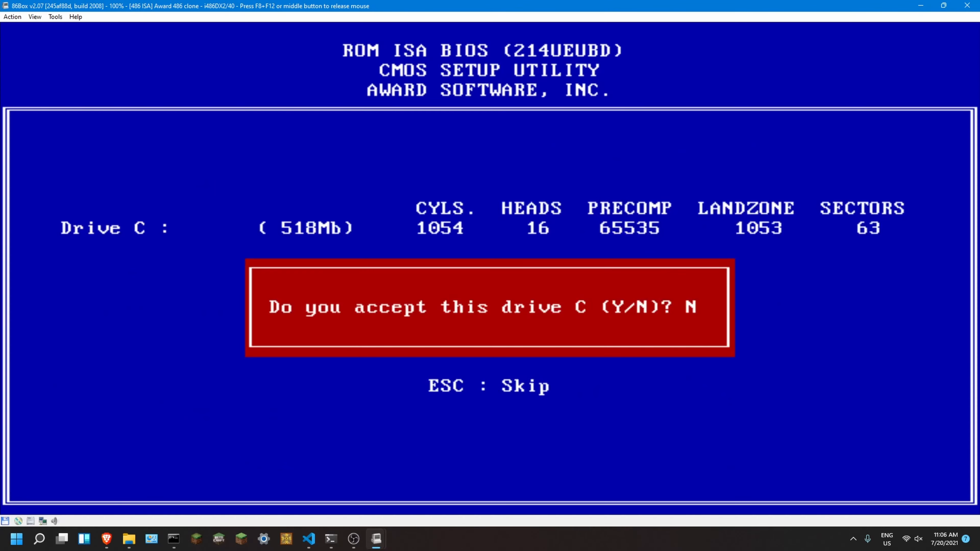
key(y)
key(Return)
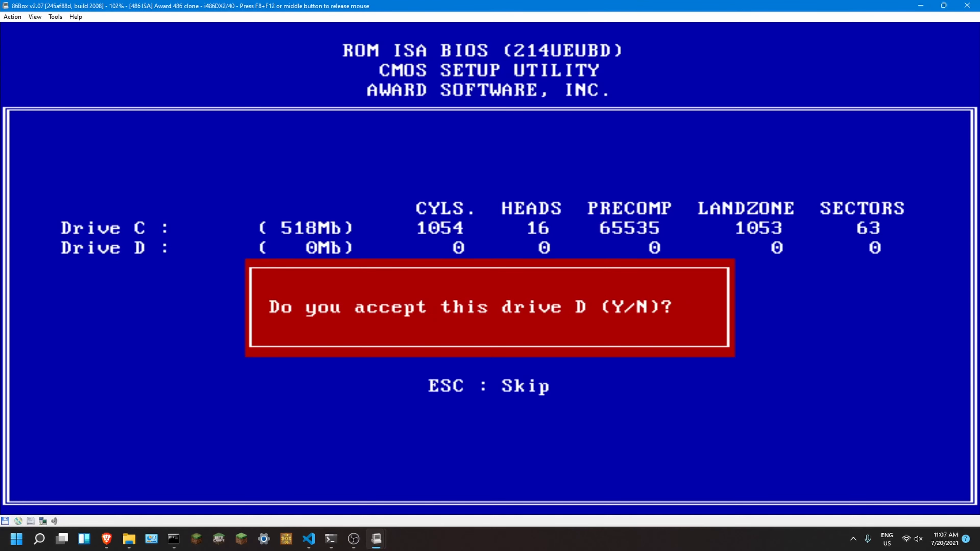
text(y)
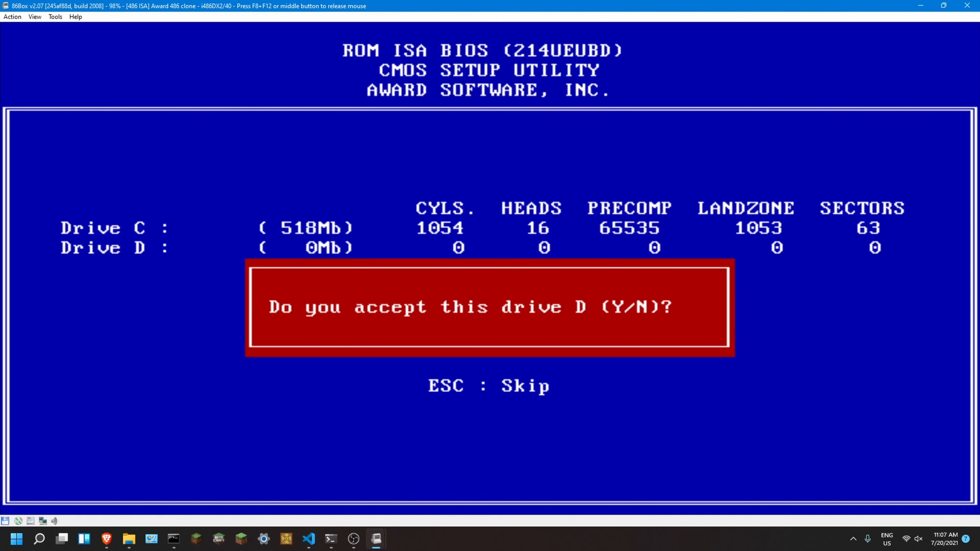
key(Return)
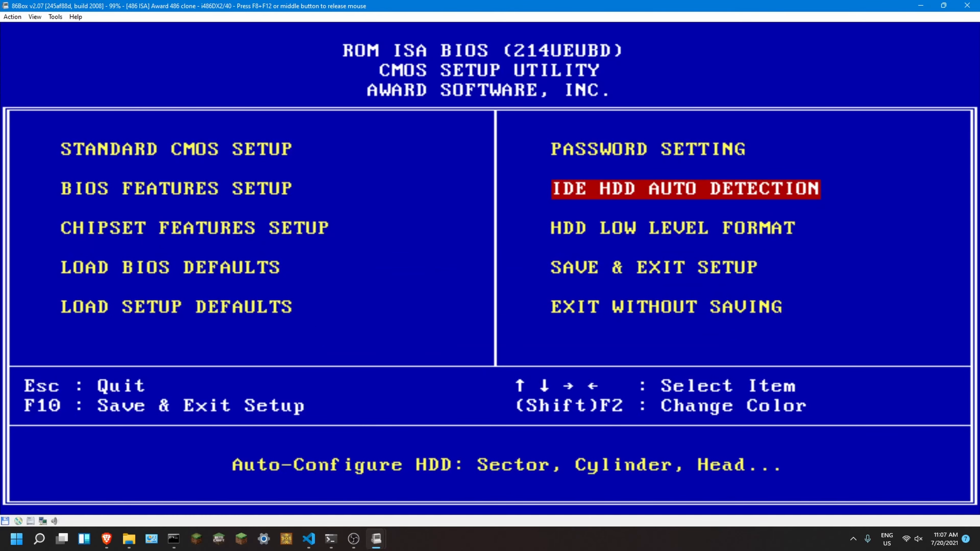
Step: Set Drive A to 1.44M, 3.5 in. in the Standard CMOS Setup and return to the main setup screen
key(Left)
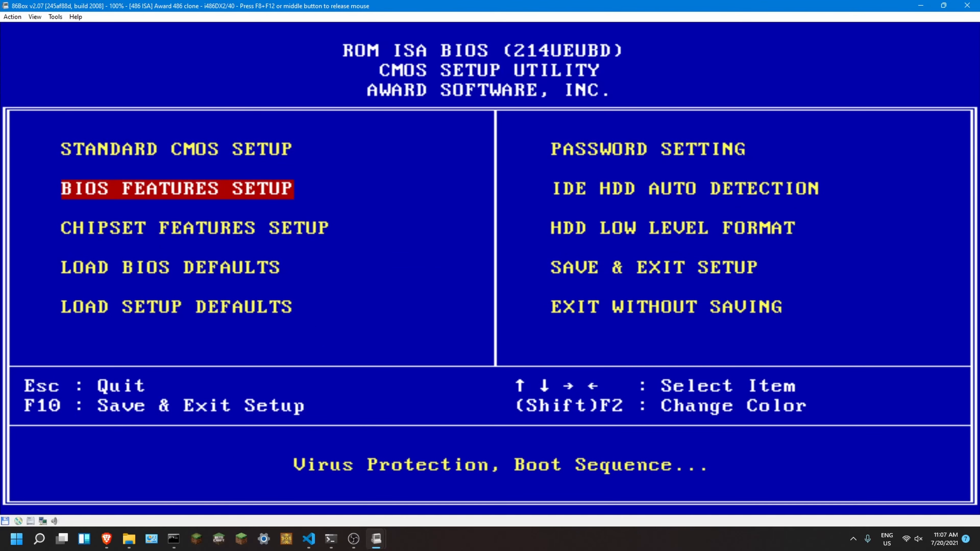
key(Up)
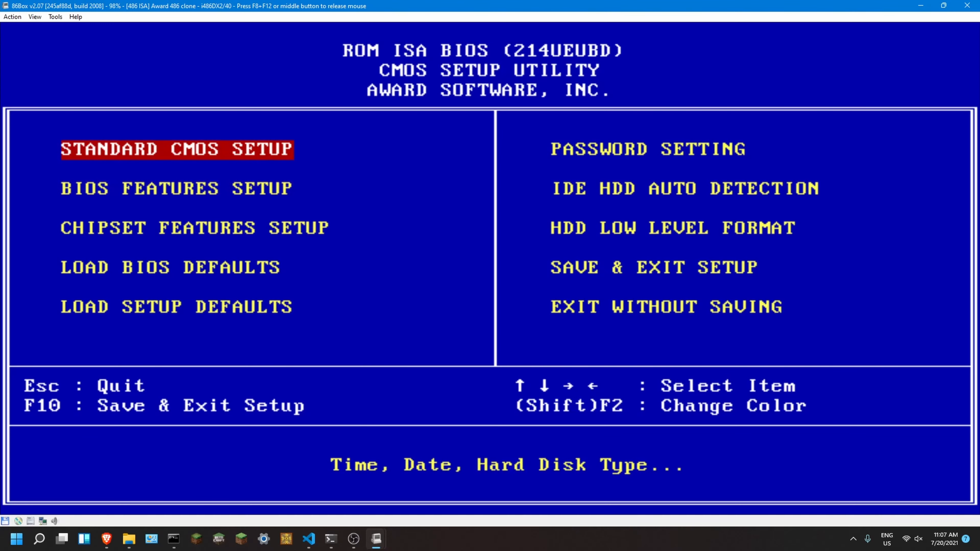
key(Return)
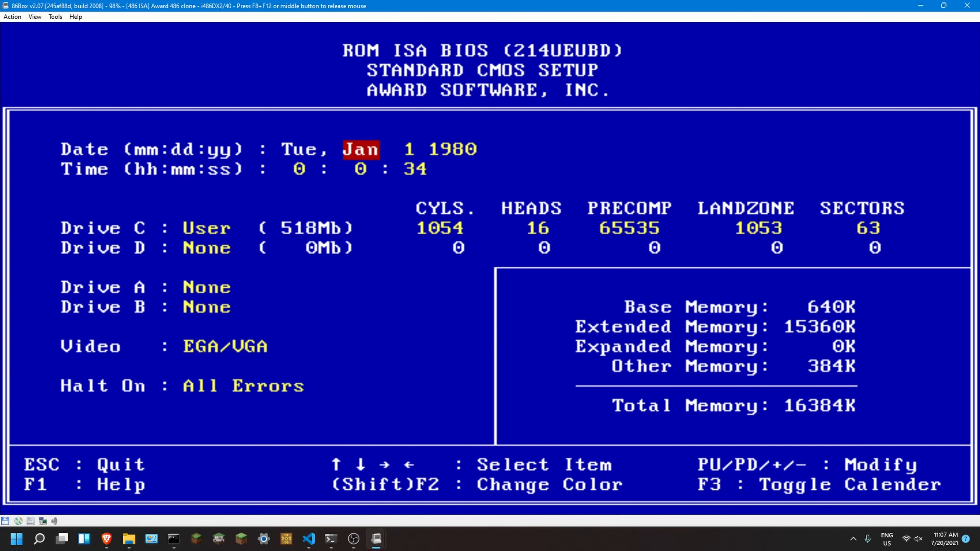
key(Right)
key(Right)
key(Down)
key(Right)
key(Down)
key(Left)
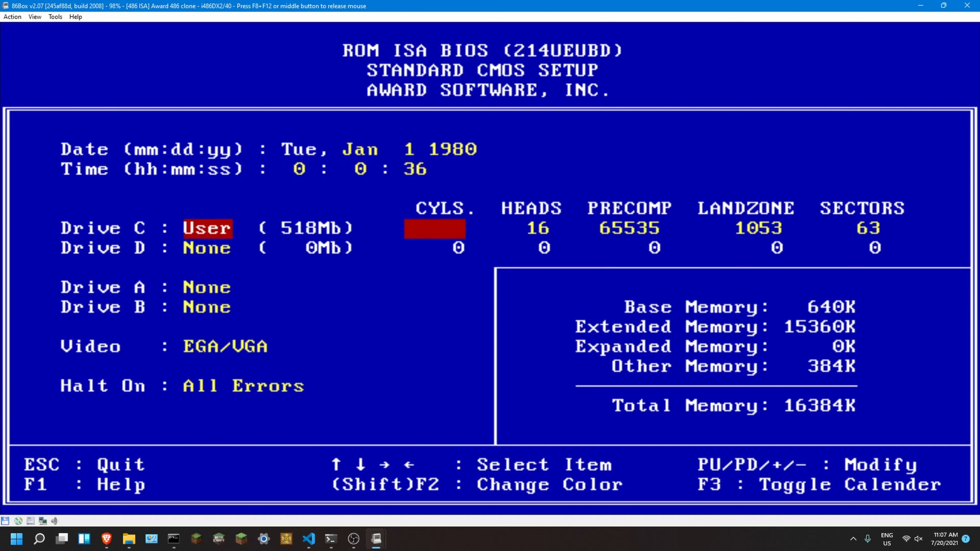
key(Down)
key(Down)
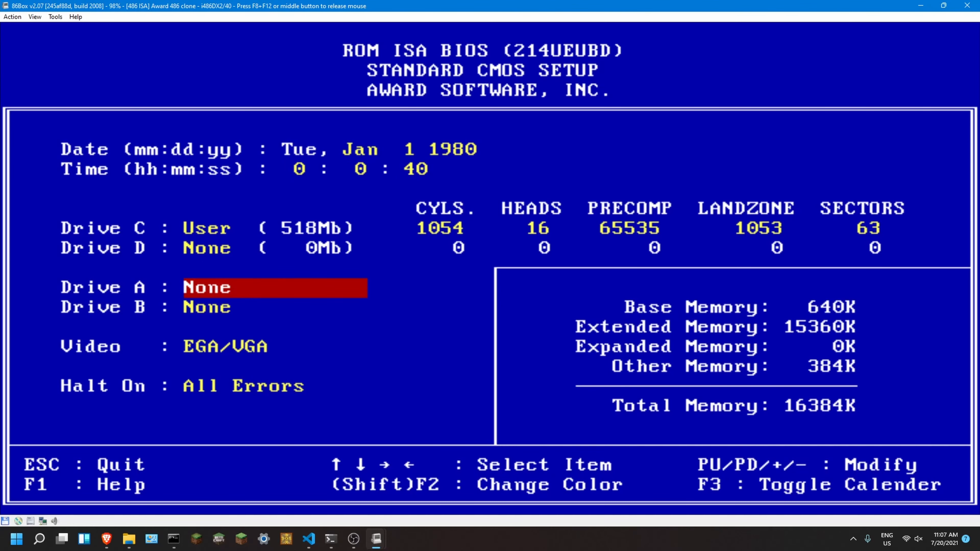
key(Page_Down)
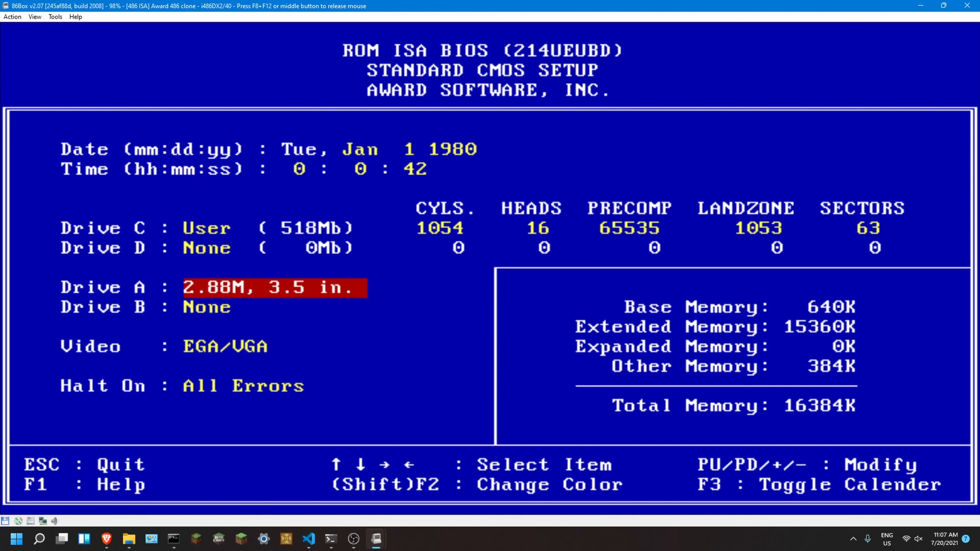
key(Page_Down)
middle_click(254, 345)
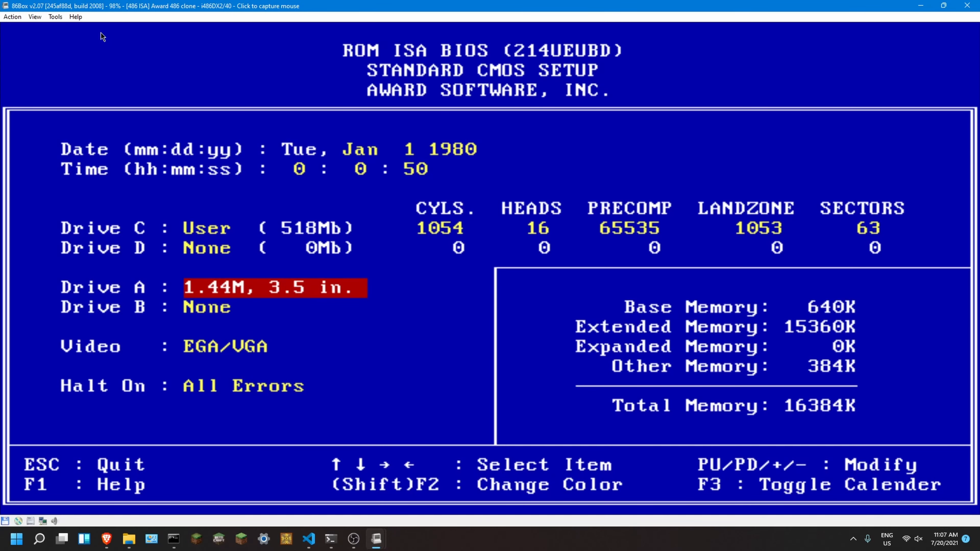
click(490, 268)
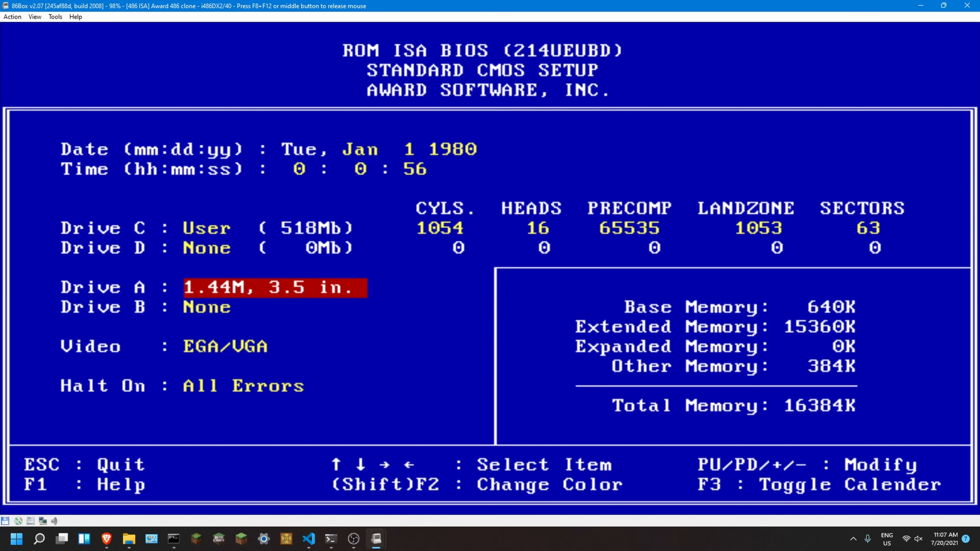
key(Escape)
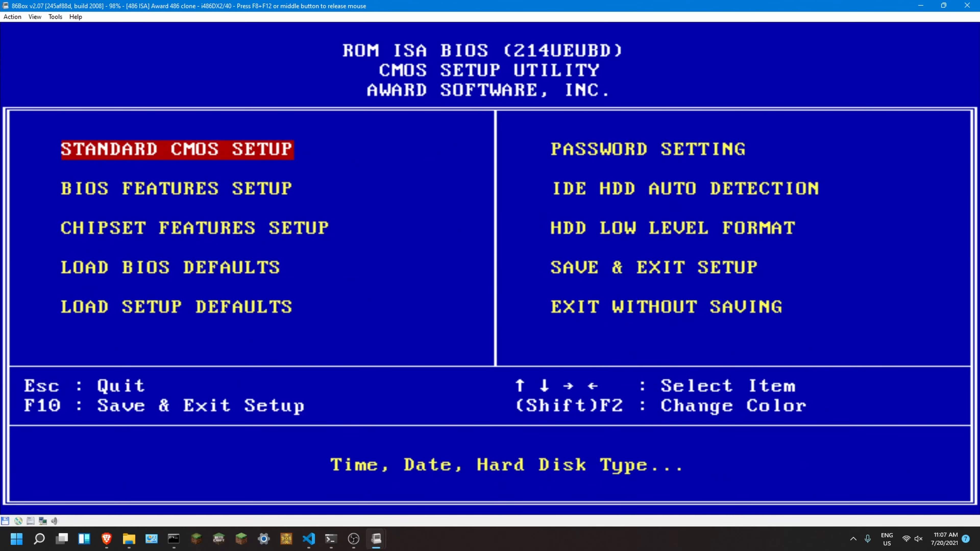
Step: Save the settings to CMOS, exit the BIOS setup and skip the memory test on the reboot
key(Right)
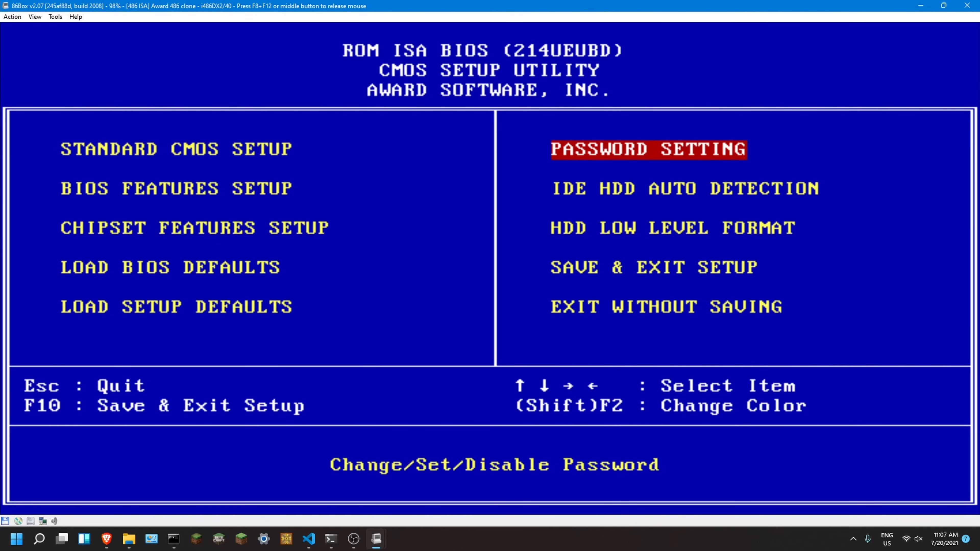
key(Down)
key(Down)
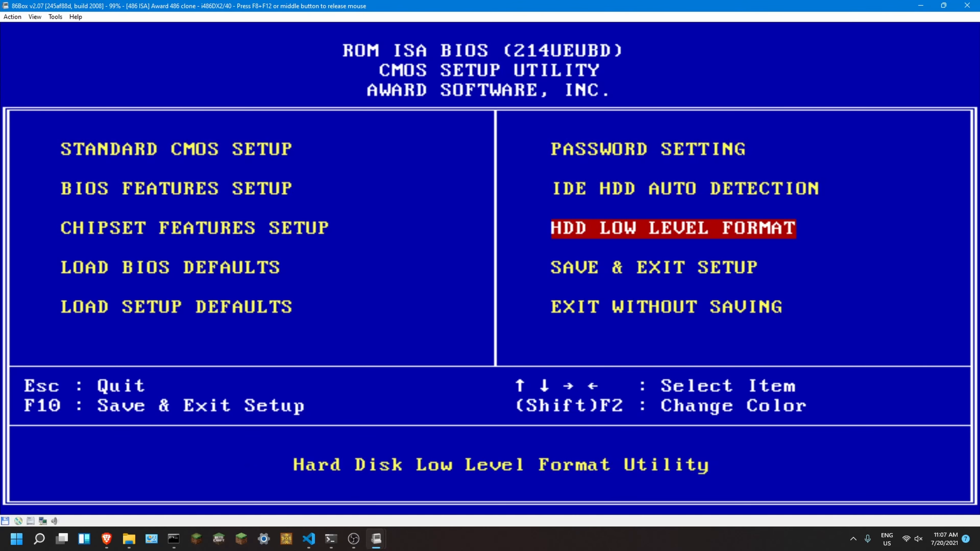
key(Down)
key(Return)
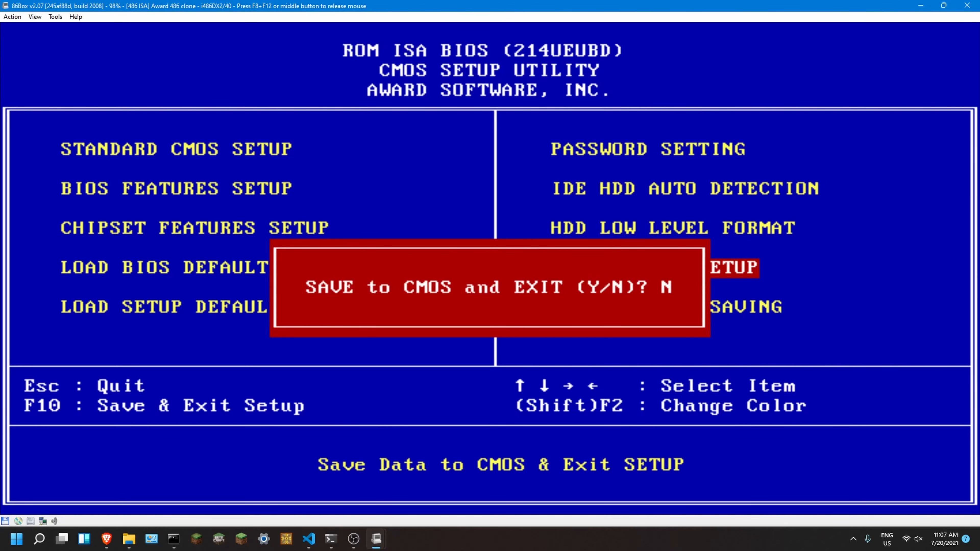
key(y)
key(Return)
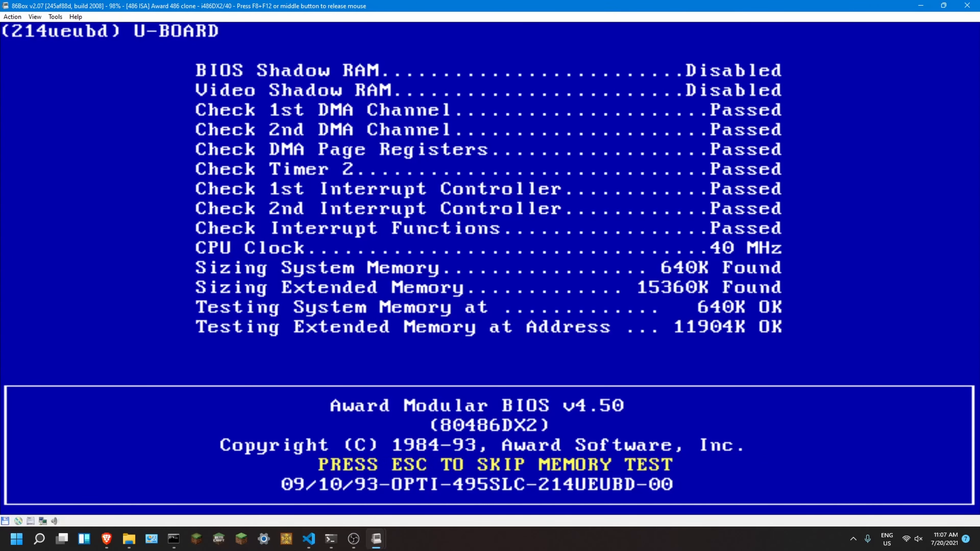
key(Escape)
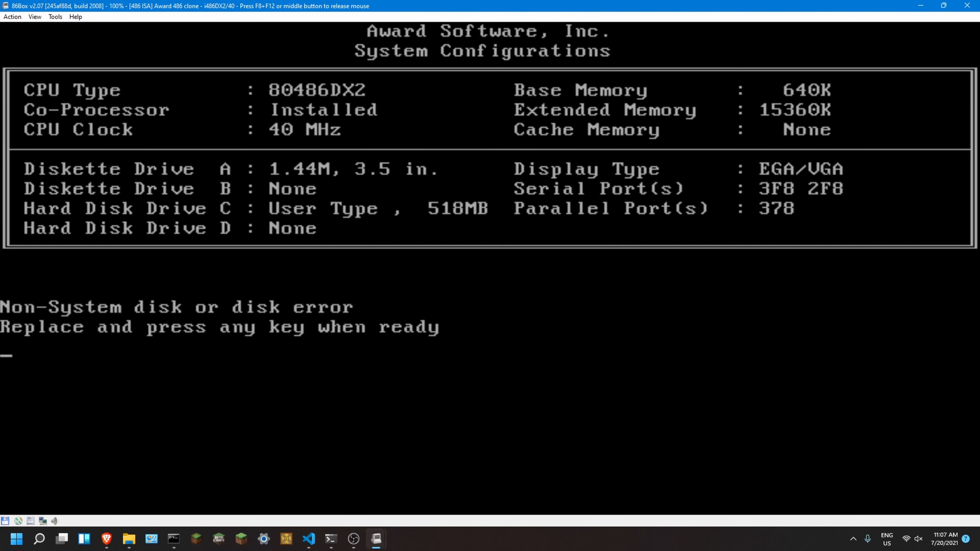
Step: Load Disk1.img from the DOS folder into the floppy drive and retry booting from it
key(F8+F12)
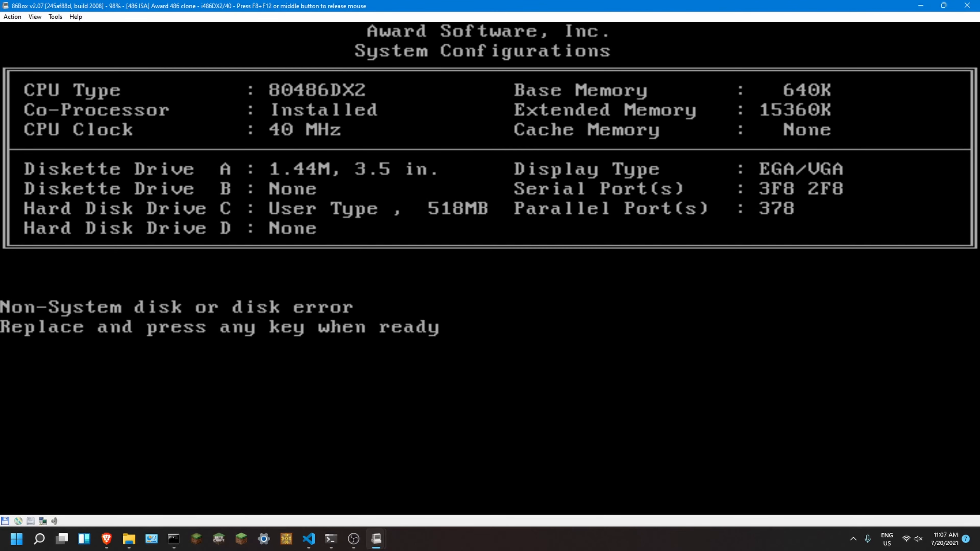
click(5, 521)
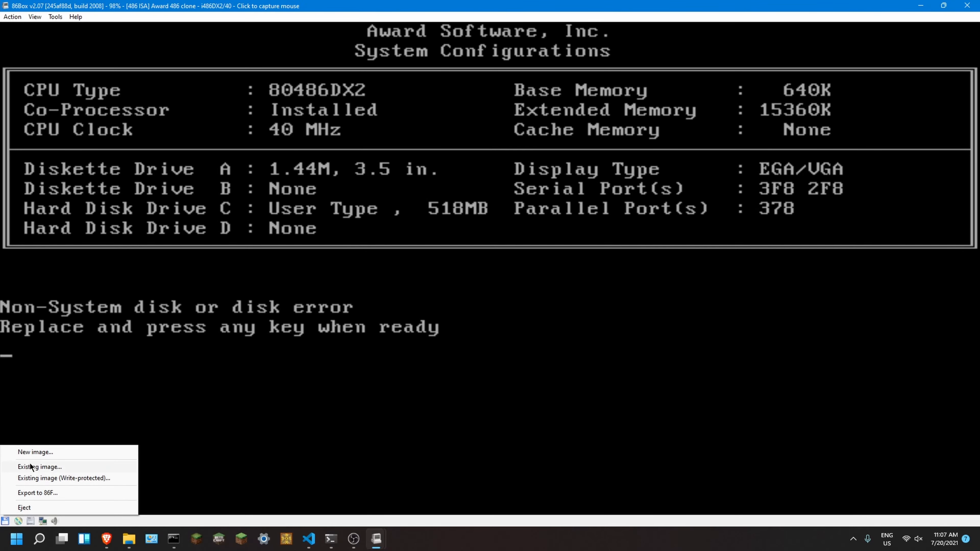
click(25, 479)
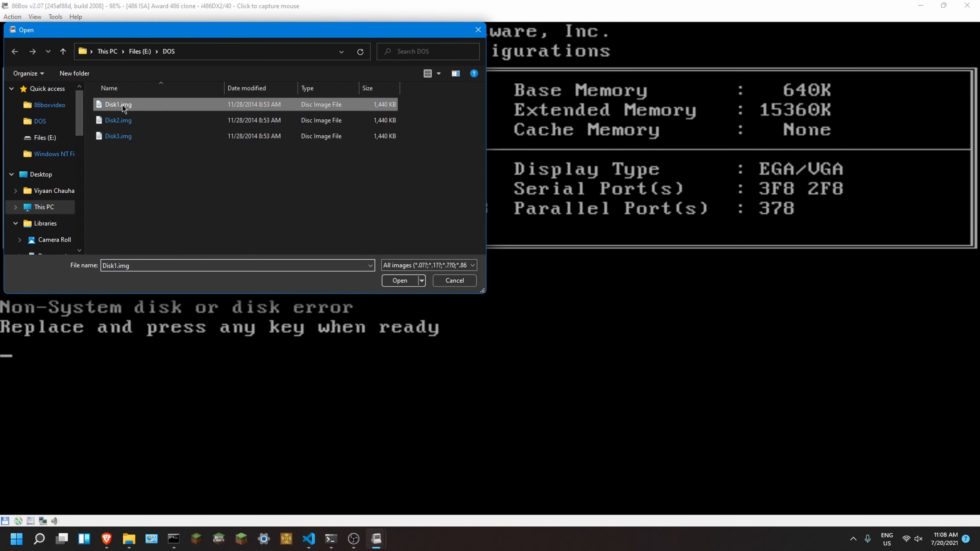
double_click(122, 104)
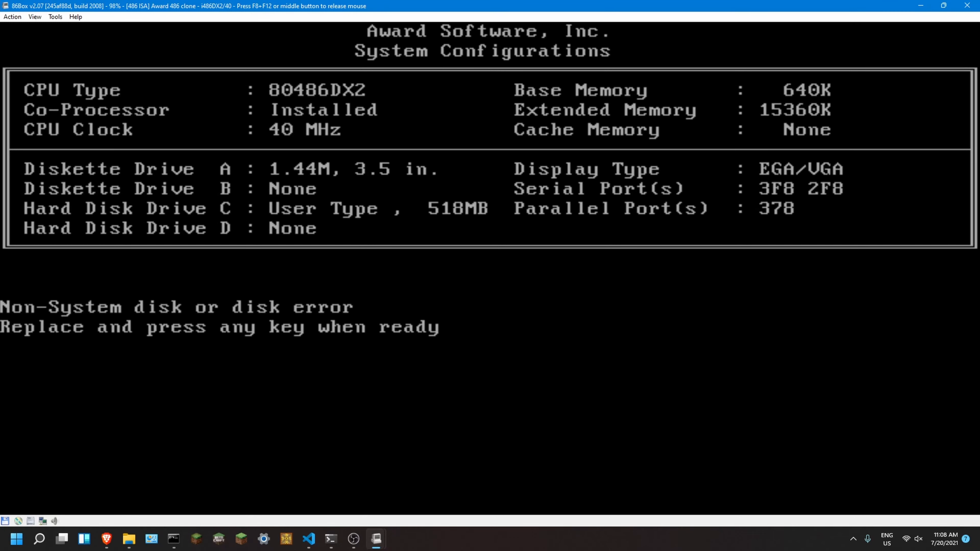
key(F8+F12)
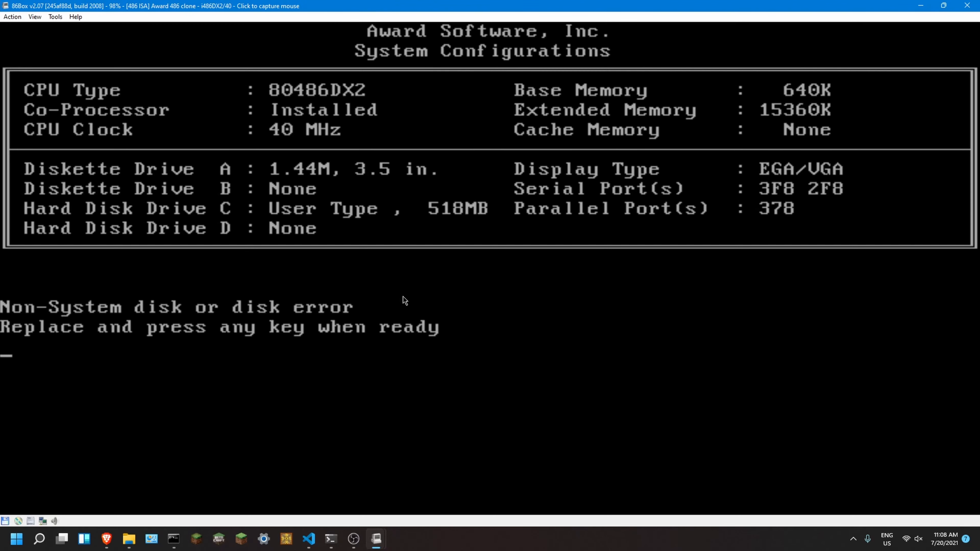
key(Return)
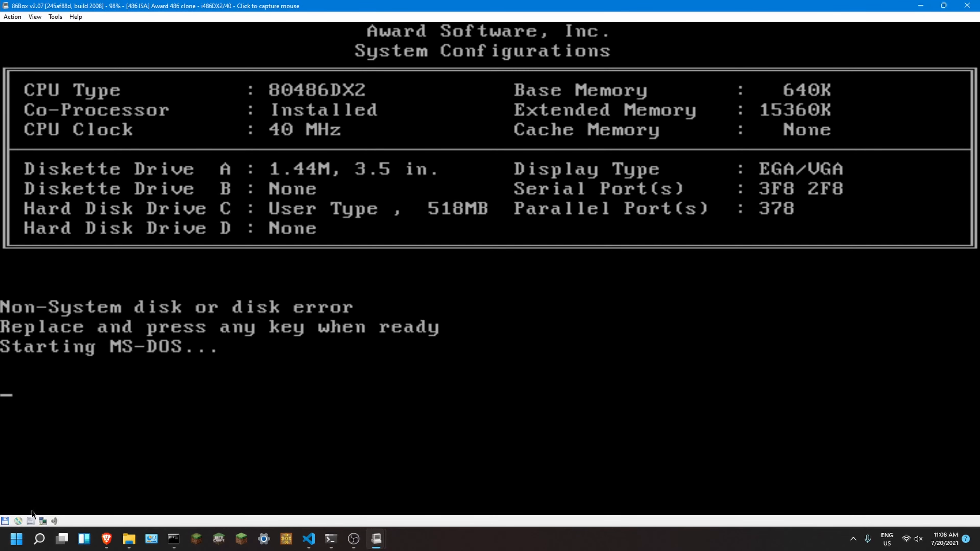
Step: Mount the existing image Disk1.img in the floppy drive again and release the captured mouse
click(4, 521)
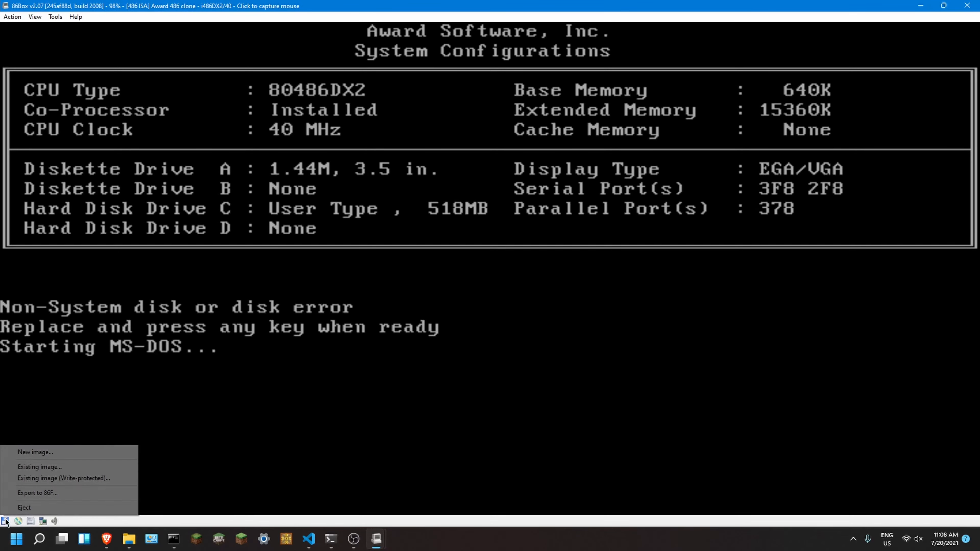
click(34, 464)
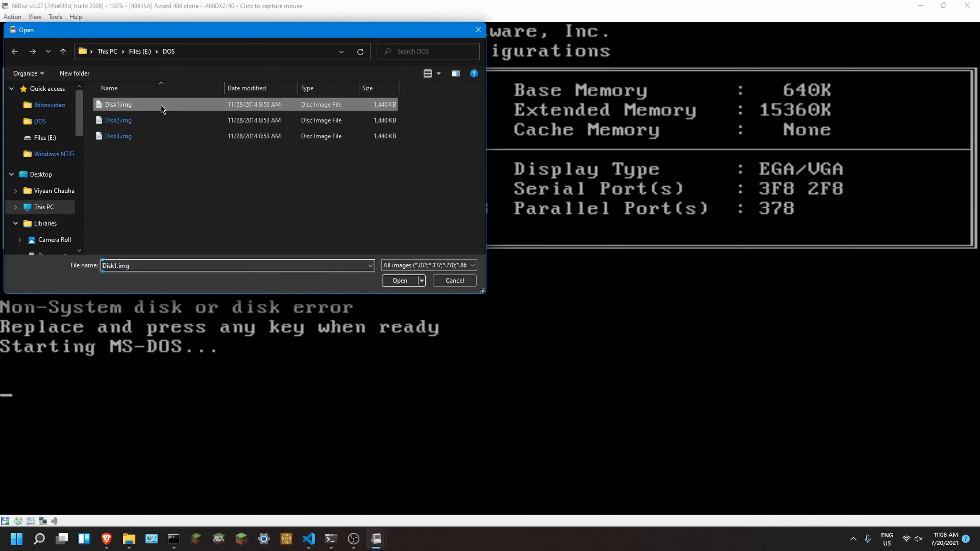
double_click(160, 105)
middle_click(131, 223)
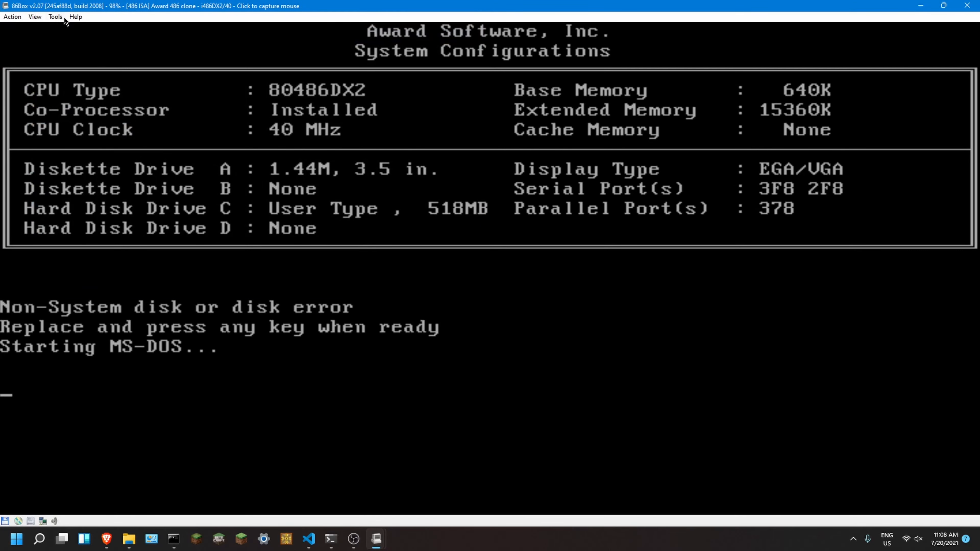
Step: Hard reset the emulated machine and skip the BIOS memory test so it boots from the floppy
click(56, 17)
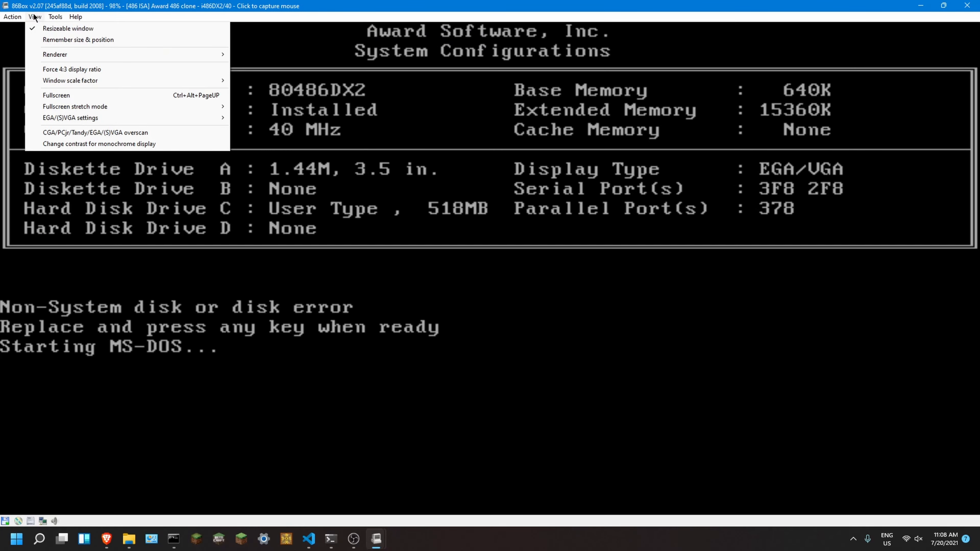
click(27, 50)
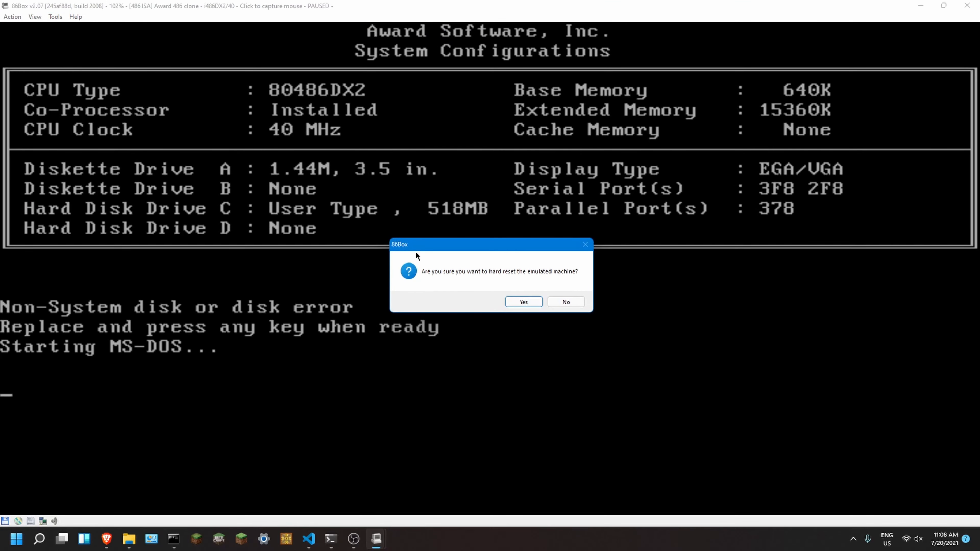
click(522, 302)
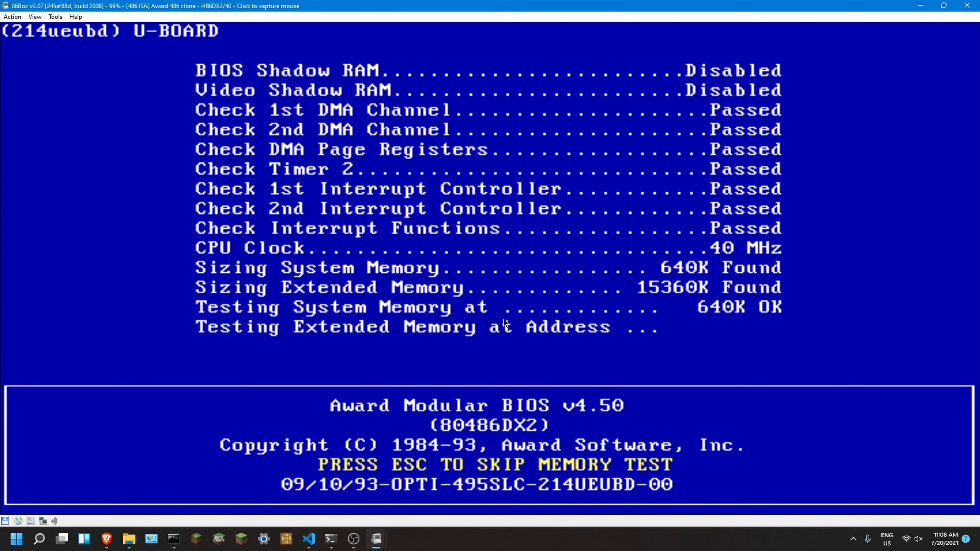
click(621, 480)
key(Escape)
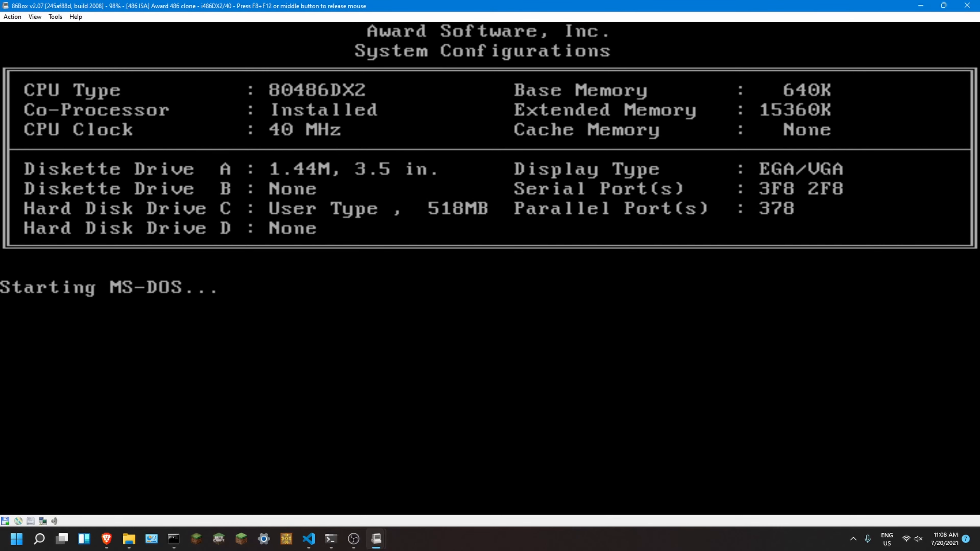
Step: Begin setting up MS-DOS 6.22 from the Setup welcome screen with the mouse captured
key(F8+F12)
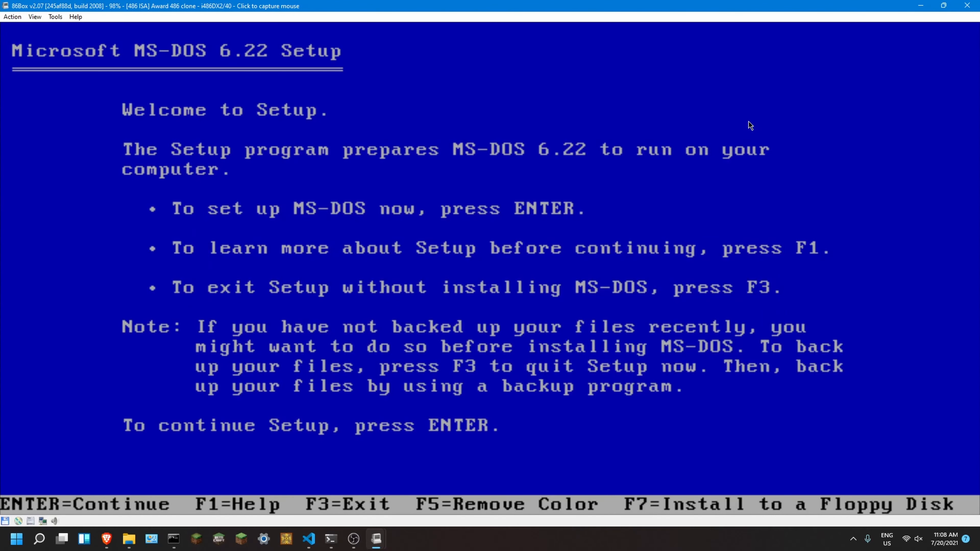
click(539, 300)
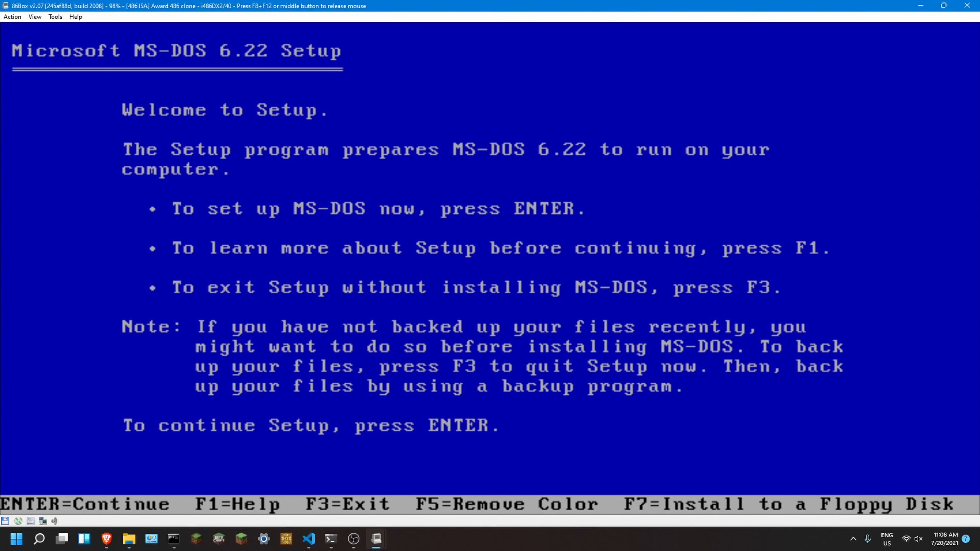
key(Return)
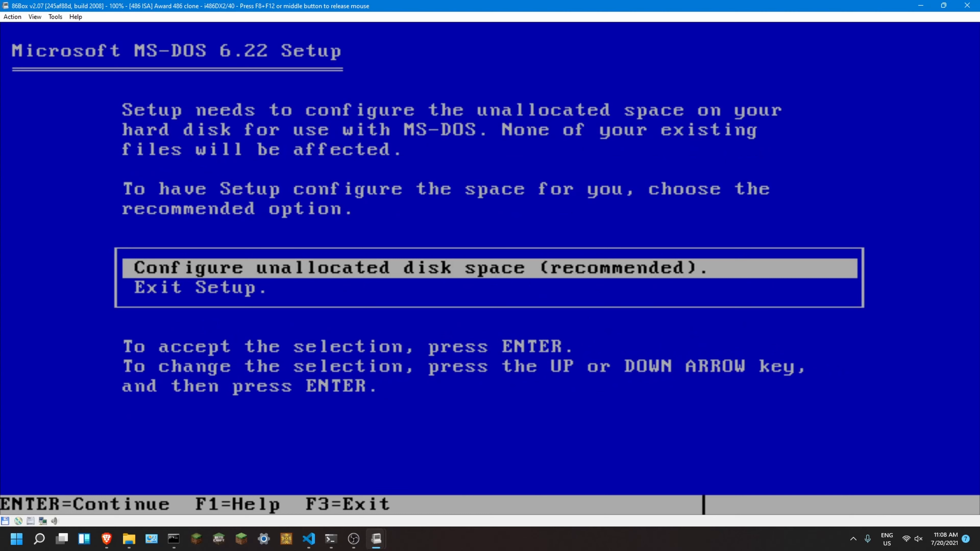
Step: Have Setup configure the unallocated disk space, accept the boot sector modification and restart the computer with Disk 1 in drive A
key(Down)
key(Up)
key(Return)
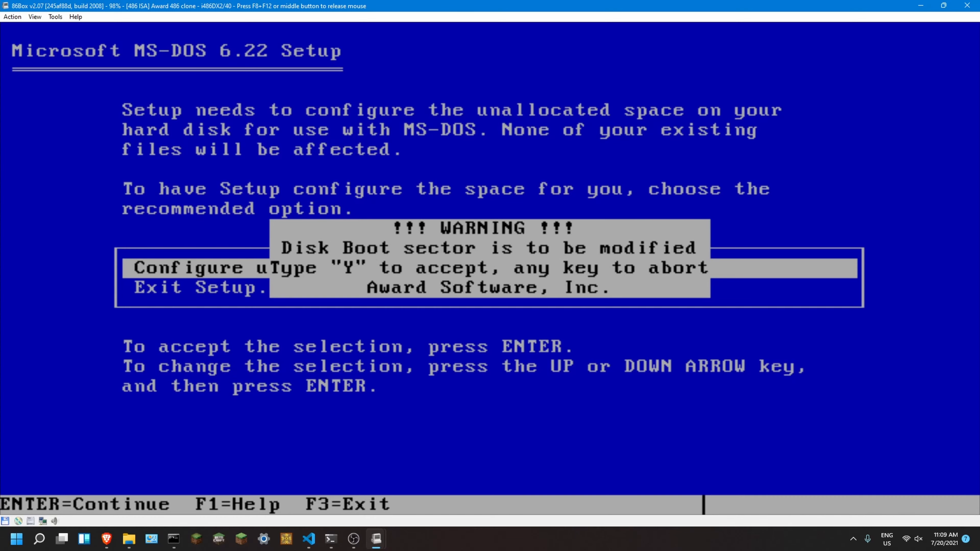
key(y)
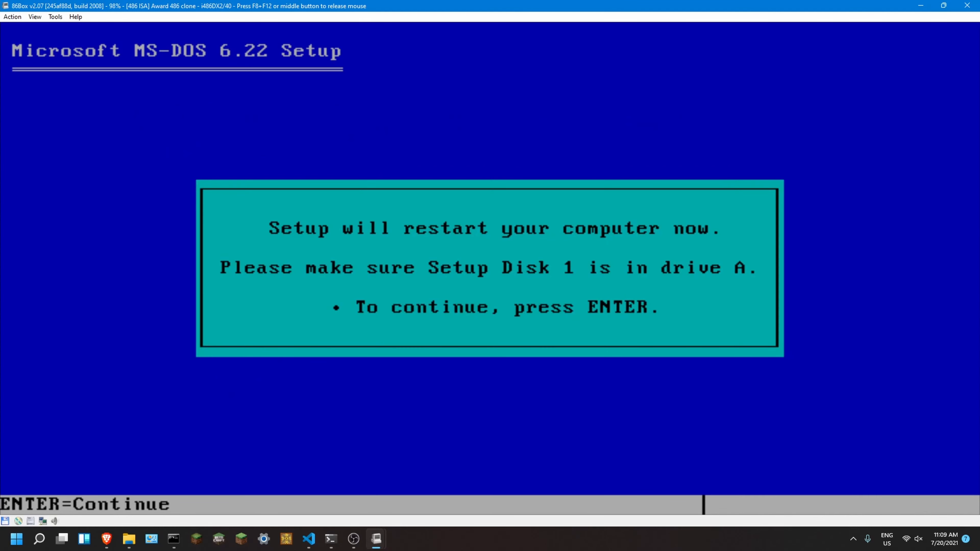
key(Return)
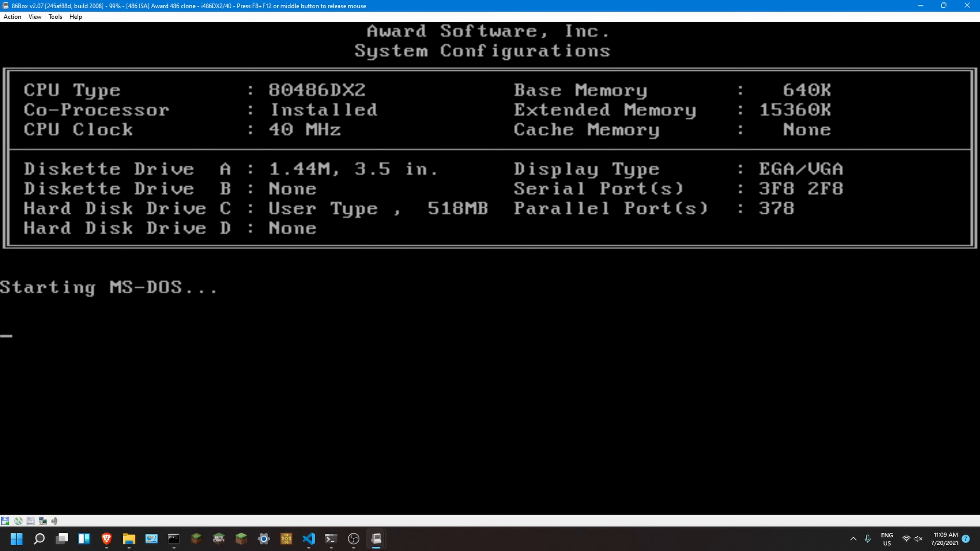
Step: Accept the boot sector modification during hard disk formatting and continue Setup with the offered United States system settings
key(F8+F12)
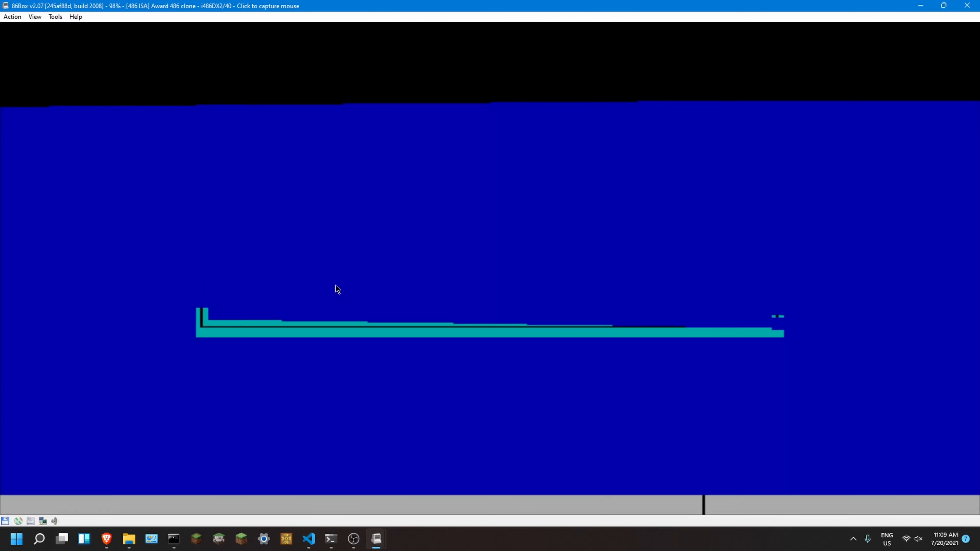
click(336, 286)
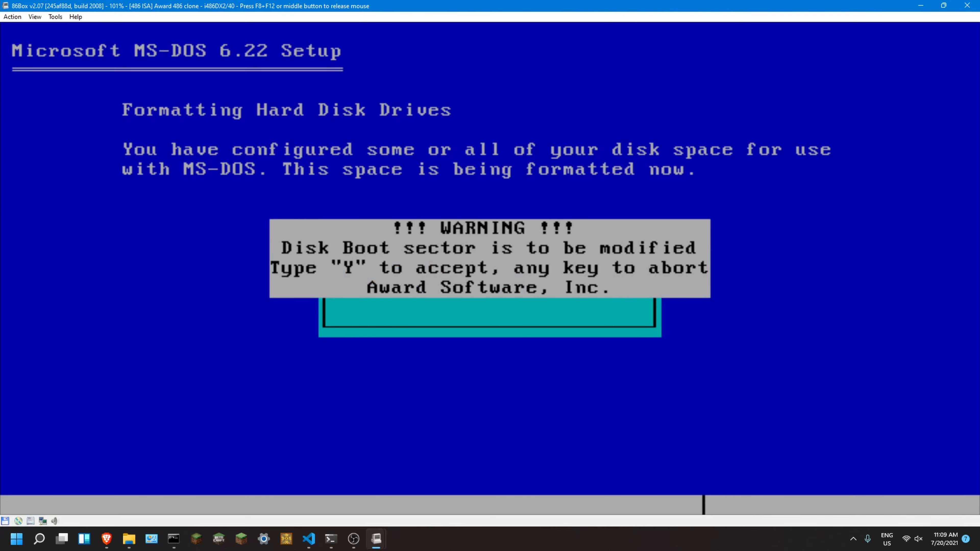
key(y)
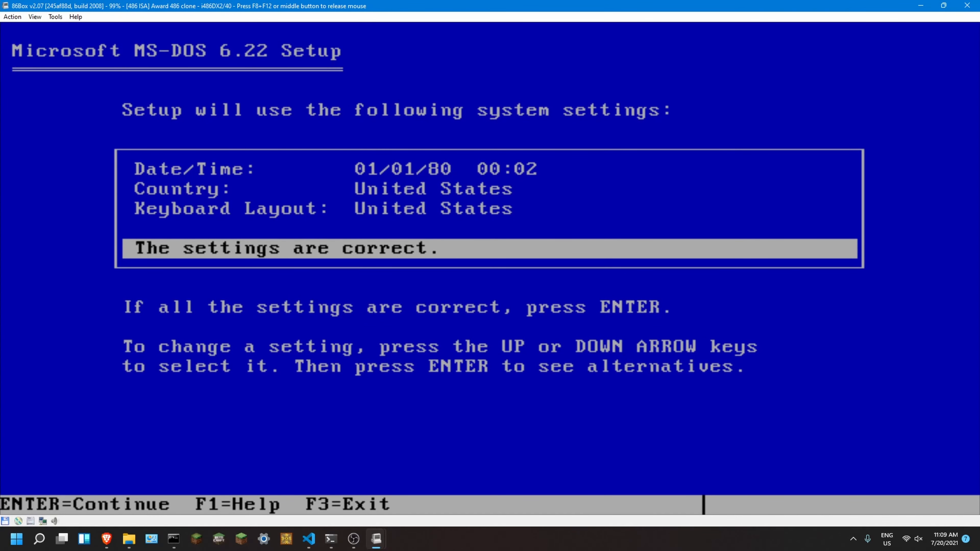
key(Return)
key(Return)
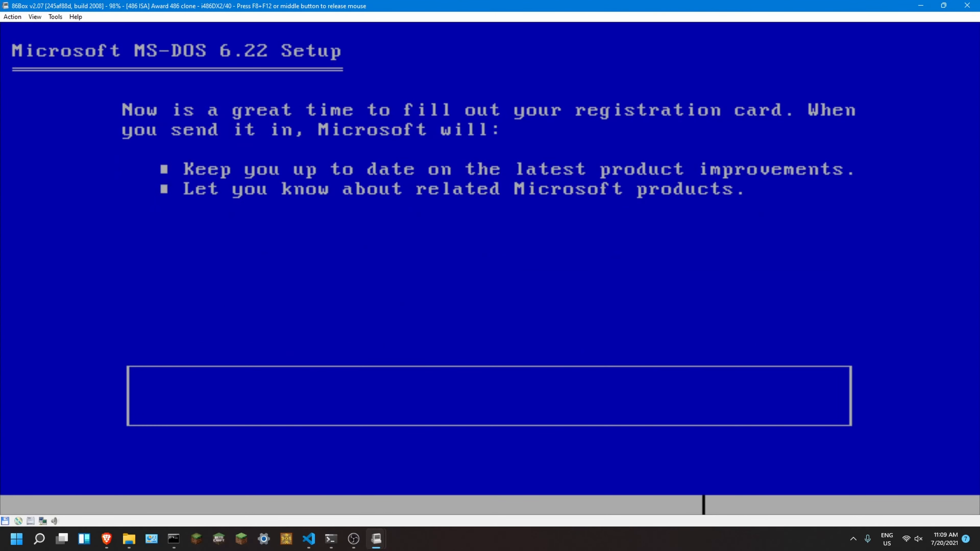
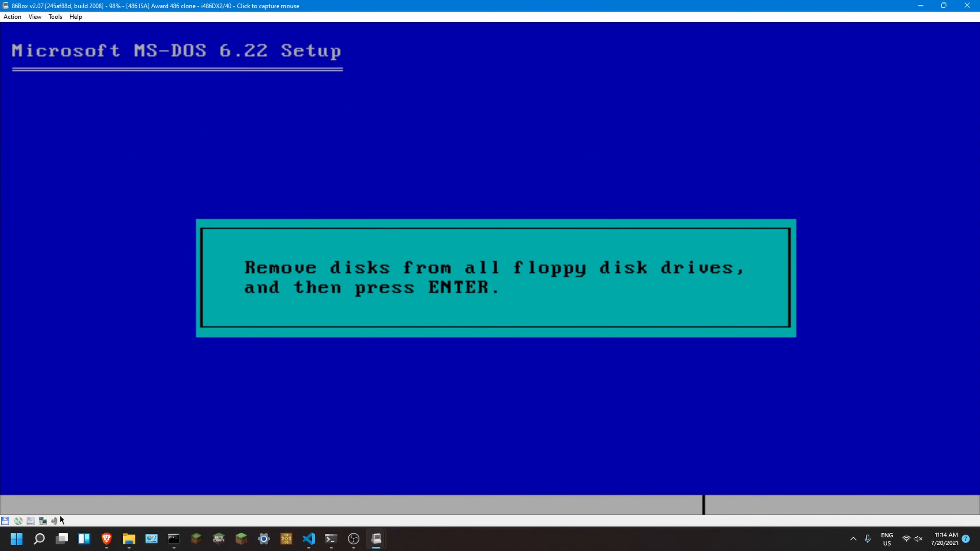
Step: Eject the floppy image from drive A, finish MS-DOS 6.22 Setup and restart the emulated computer
click(5, 521)
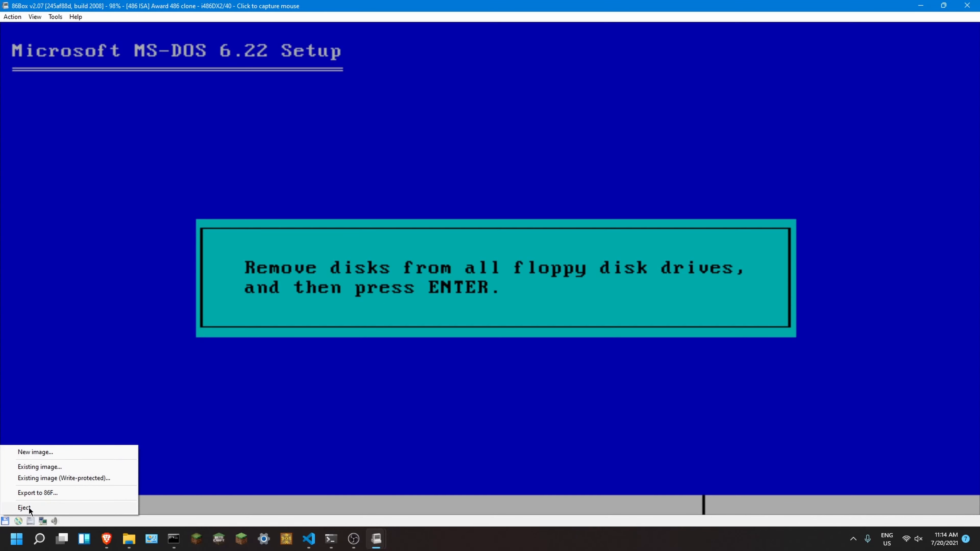
click(24, 508)
click(206, 389)
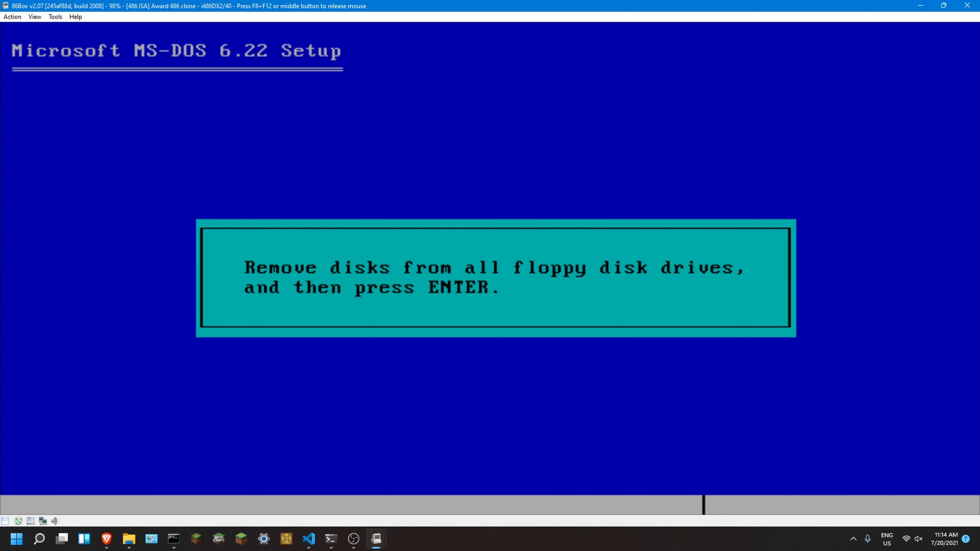
key(Return)
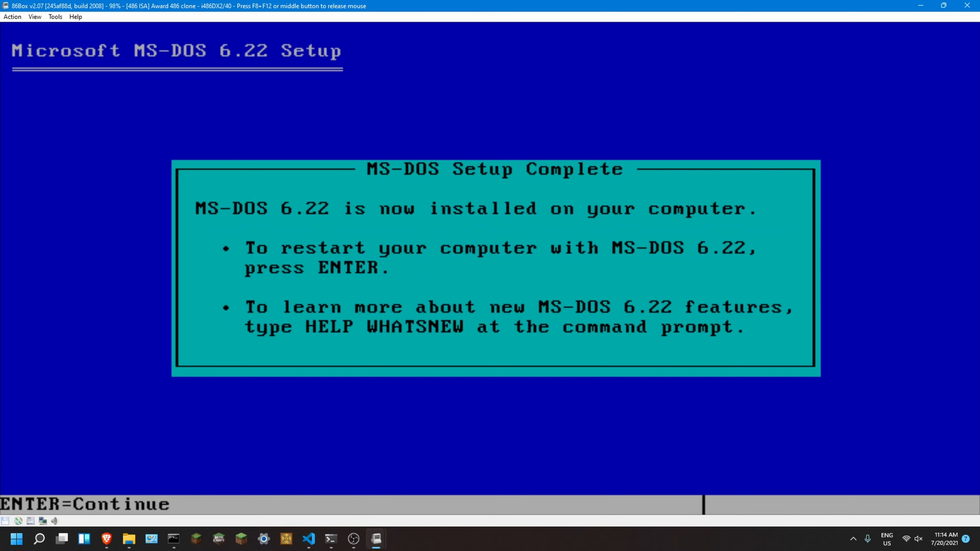
key(Return)
Step: Insert the existing floppy image disk01.img from the MSCDEX folder on E: into the emulated floppy drive
key(F8+F12)
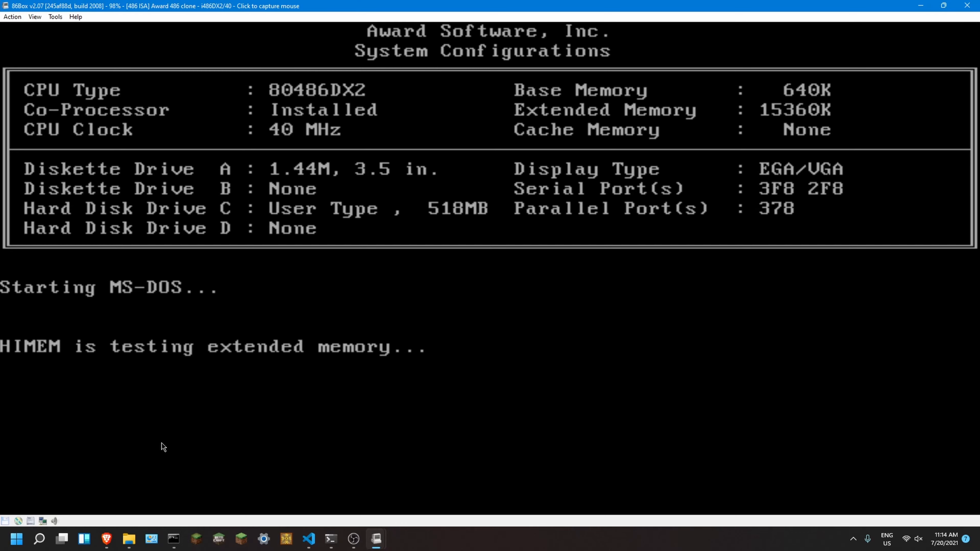
click(6, 521)
click(32, 465)
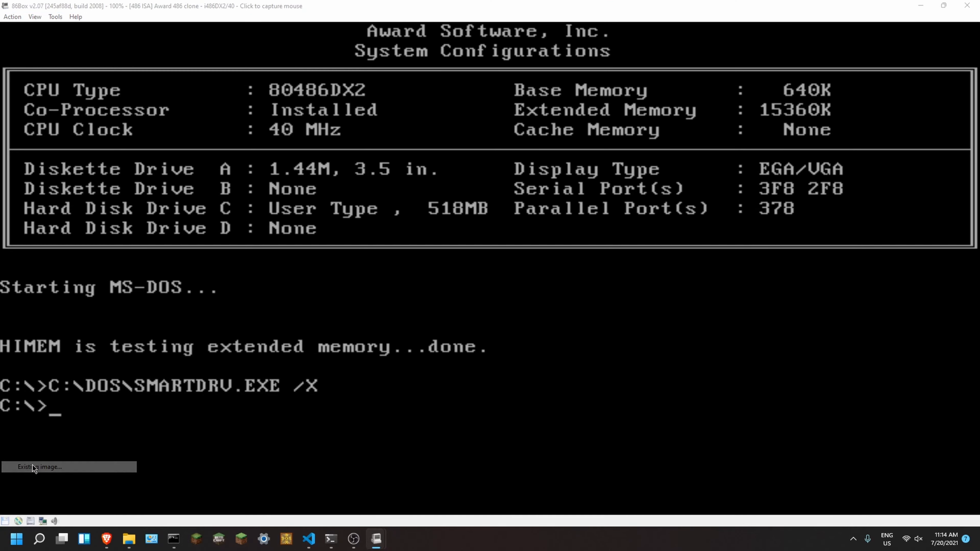
click(138, 54)
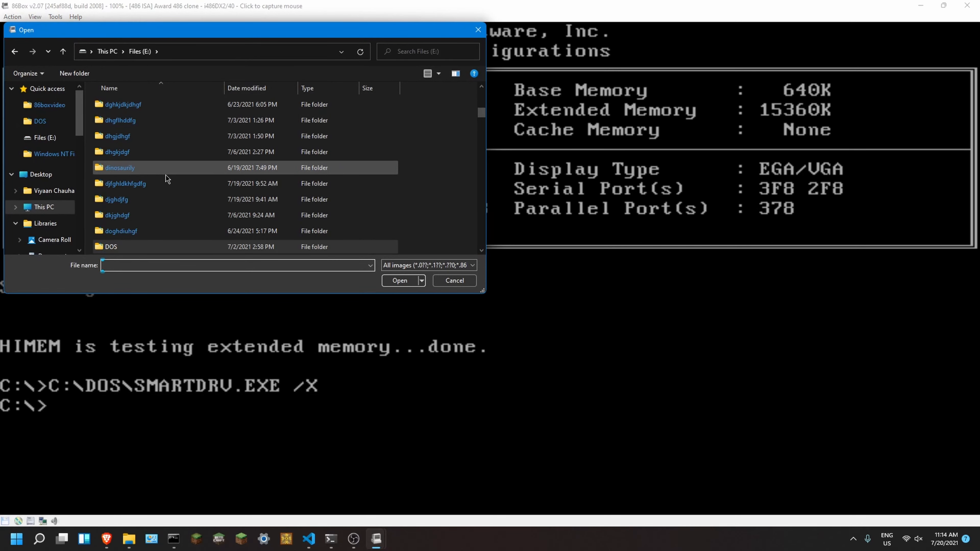
click(164, 185)
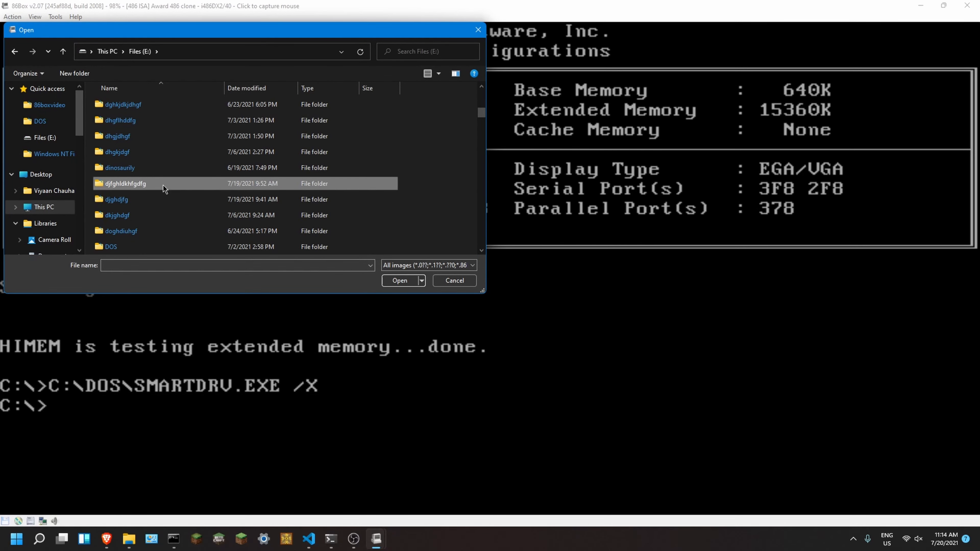
key(m)
double_click(131, 165)
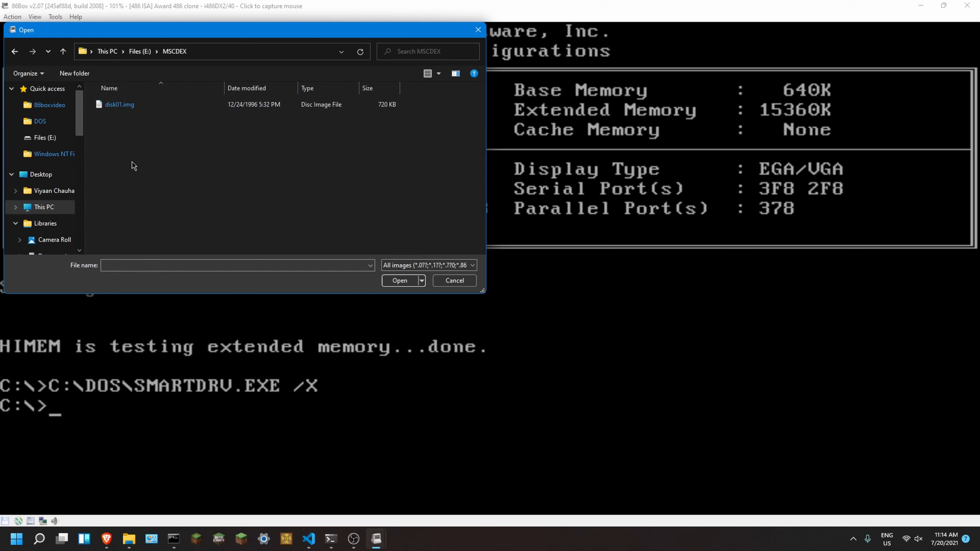
click(140, 110)
click(179, 118)
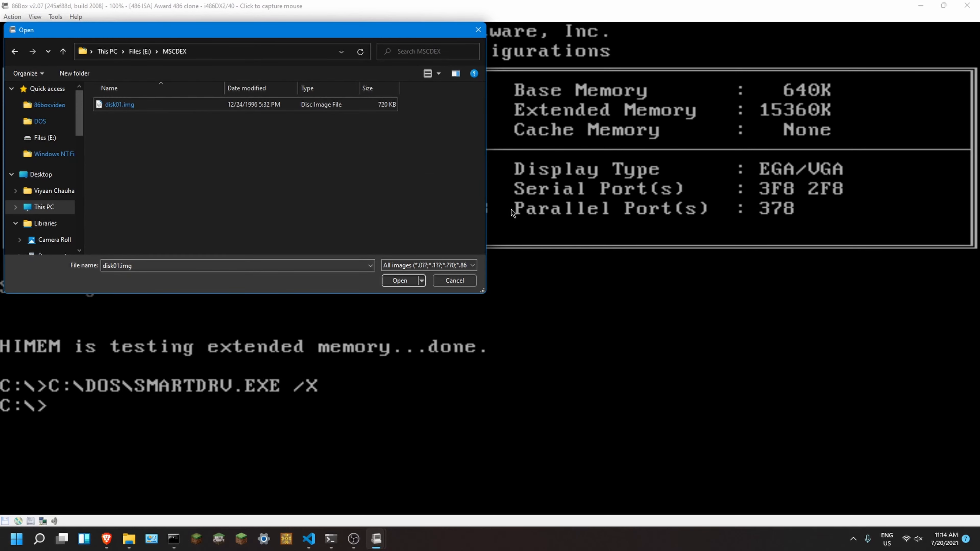
click(399, 280)
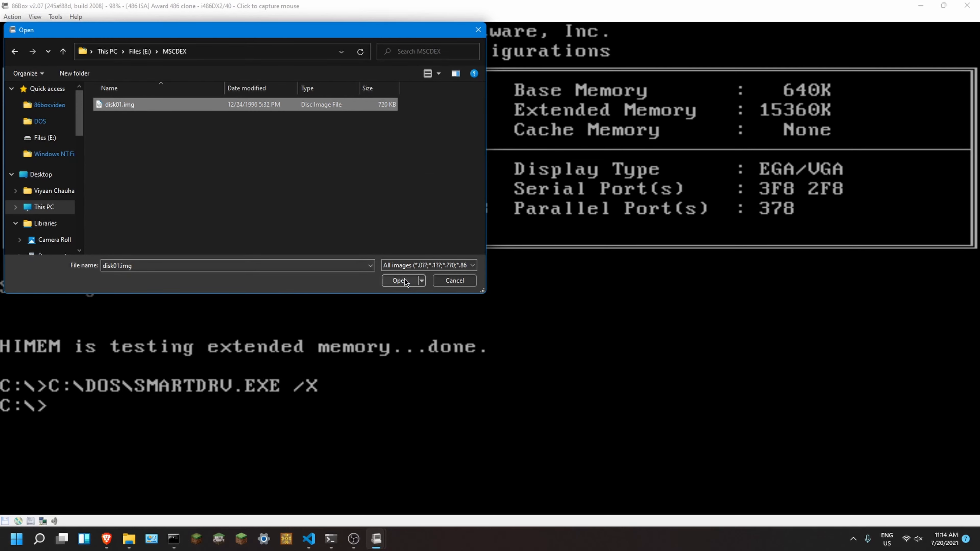
click(486, 298)
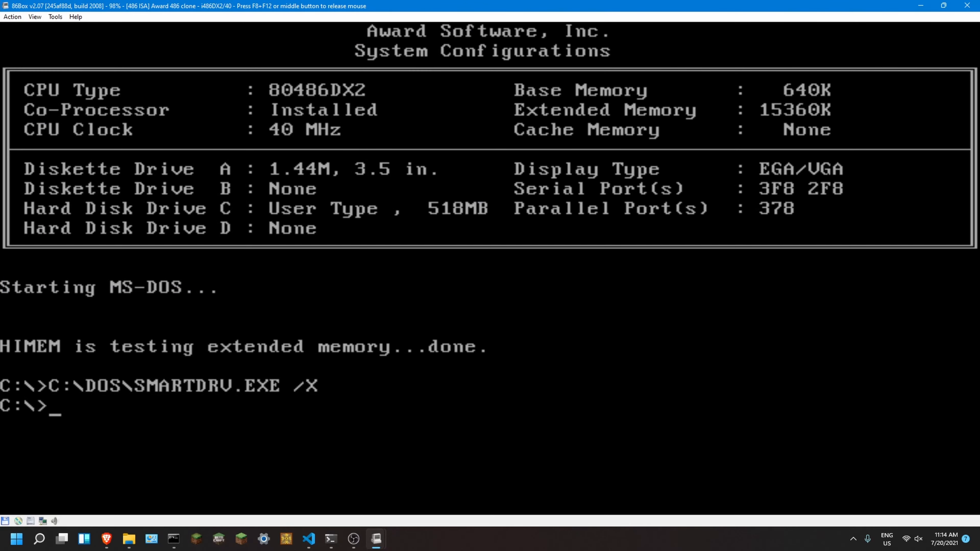
Step: Run install from drive A to install the CD-ROM driver into C:\CDROM, and close the installer
text(A:)
key(Return)
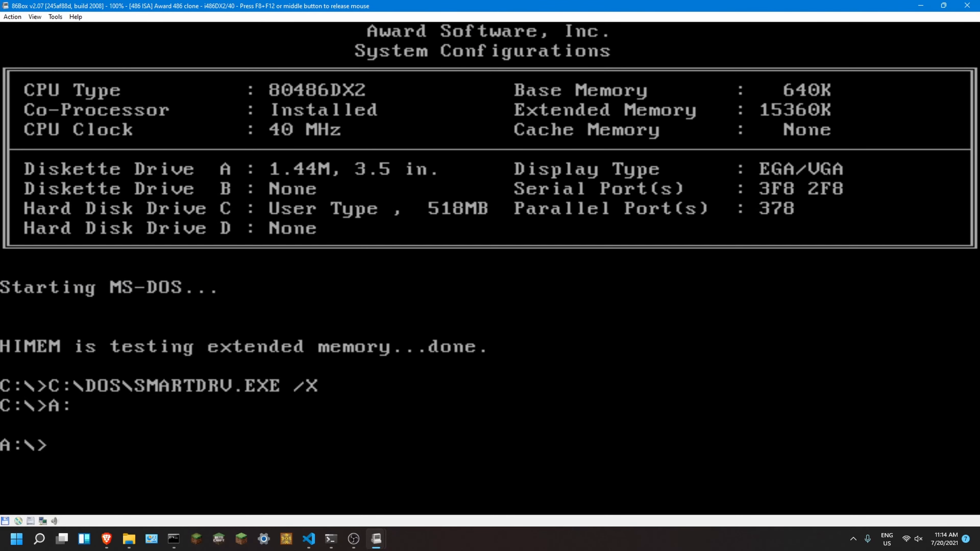
text(install)
key(Return)
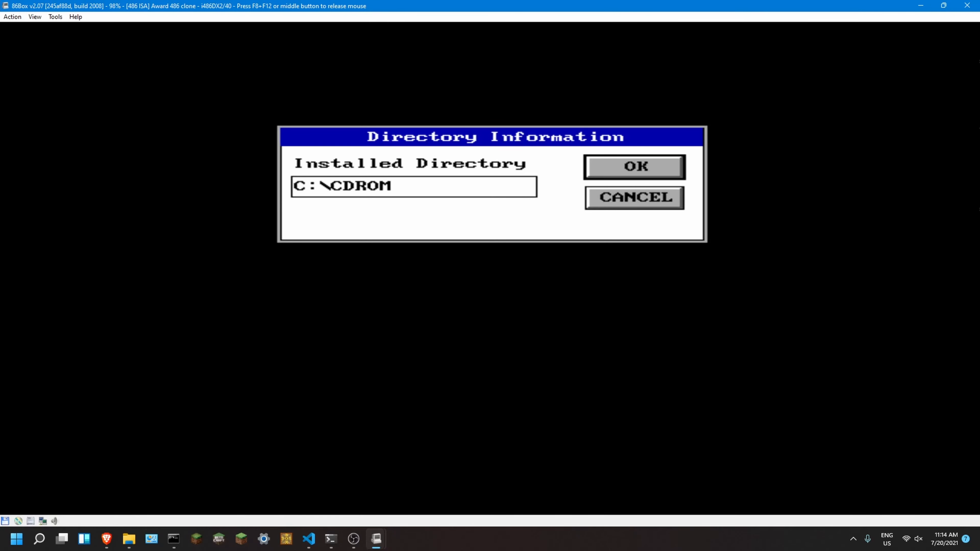
key(Return)
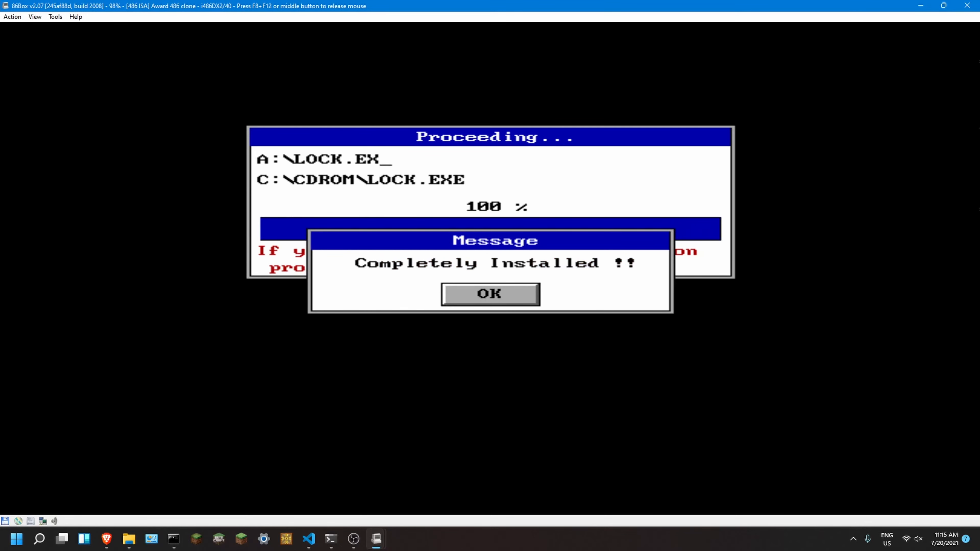
key(Return)
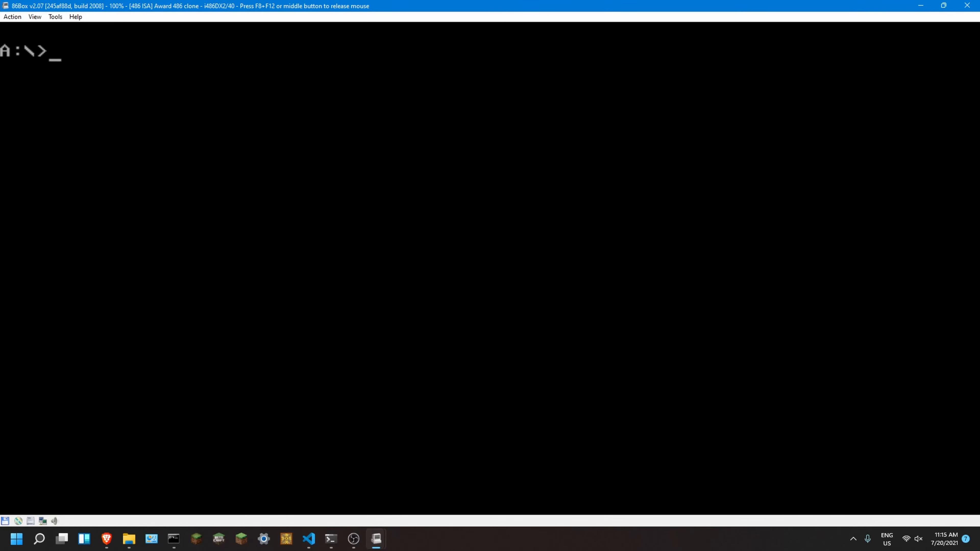
Step: Release the mouse and hard reset the emulated machine, accepting the reset confirmation
key(F8+F12)
click(35, 16)
mouse_move(50, 20)
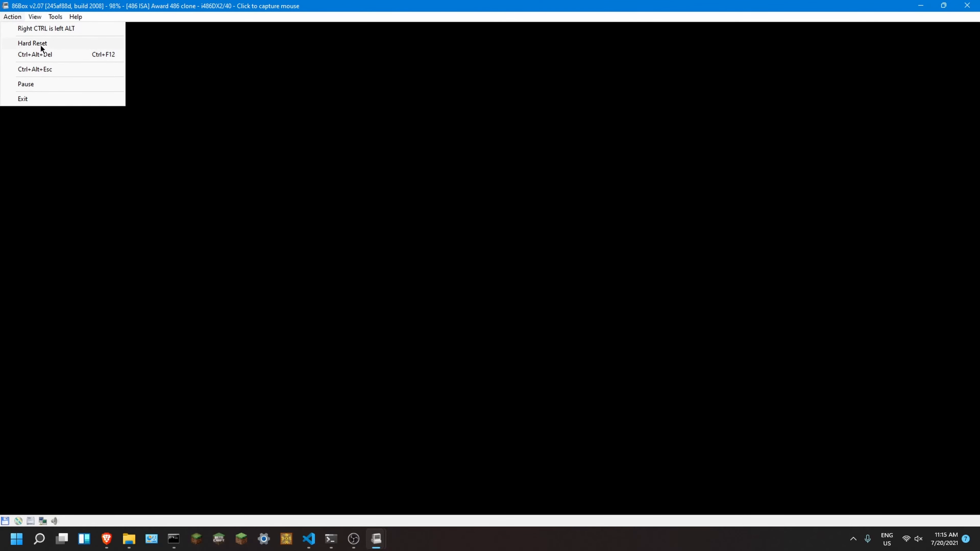
click(46, 42)
click(532, 299)
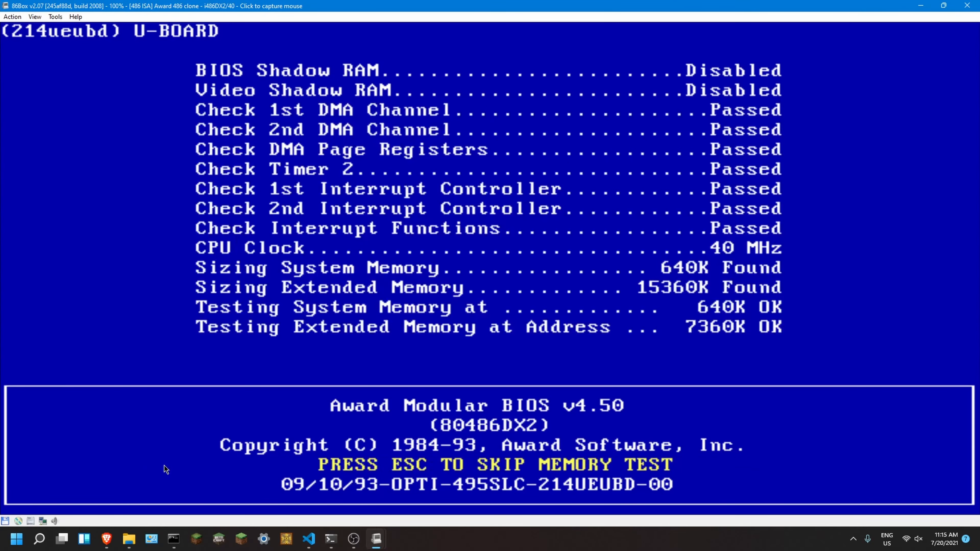
Step: Eject the CD-ROM driver floppy during startup so the machine boots MS-DOS from the hard disk
click(5, 522)
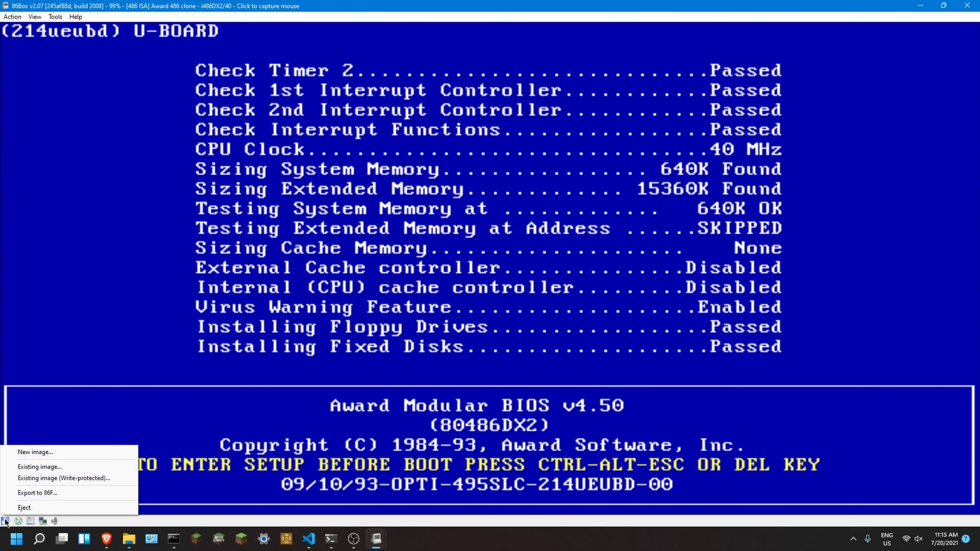
click(28, 507)
click(145, 436)
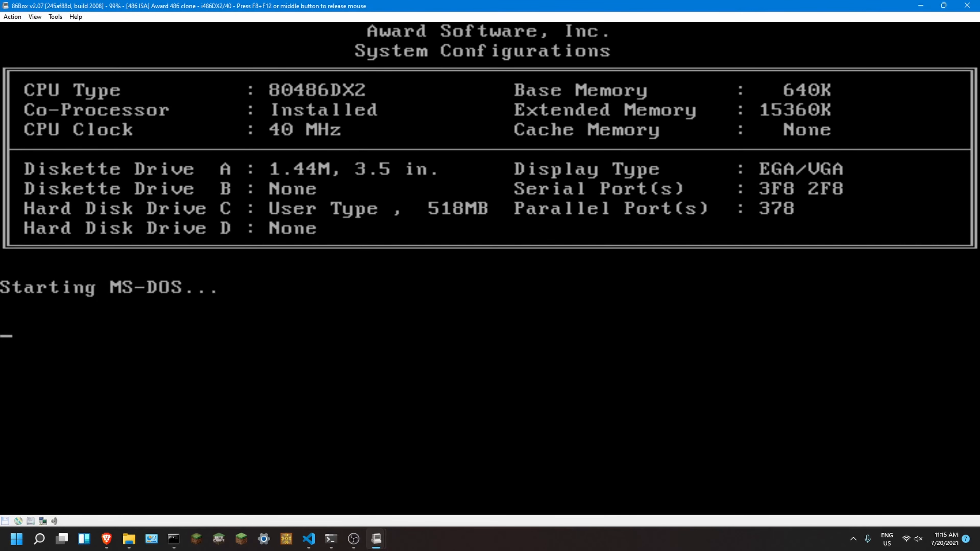
key(F8+F12)
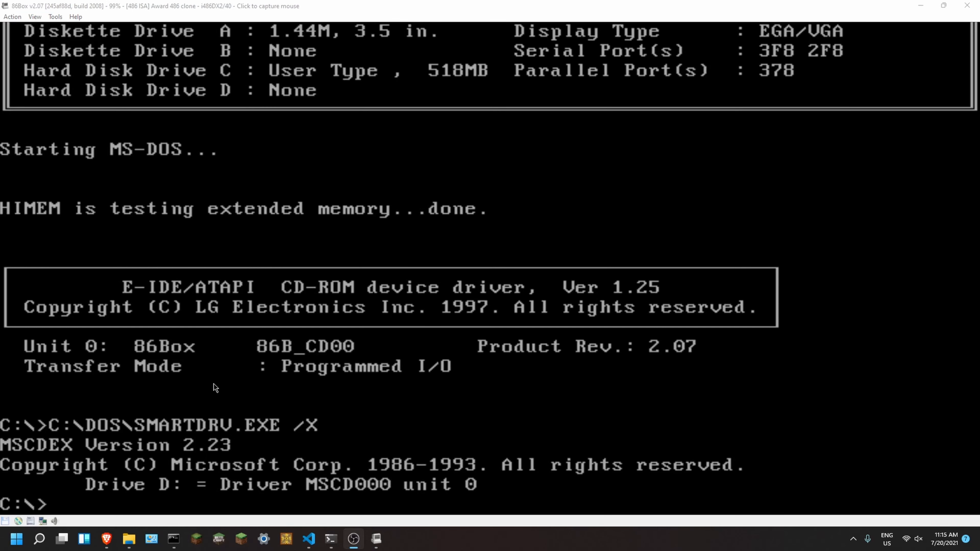
click(215, 382)
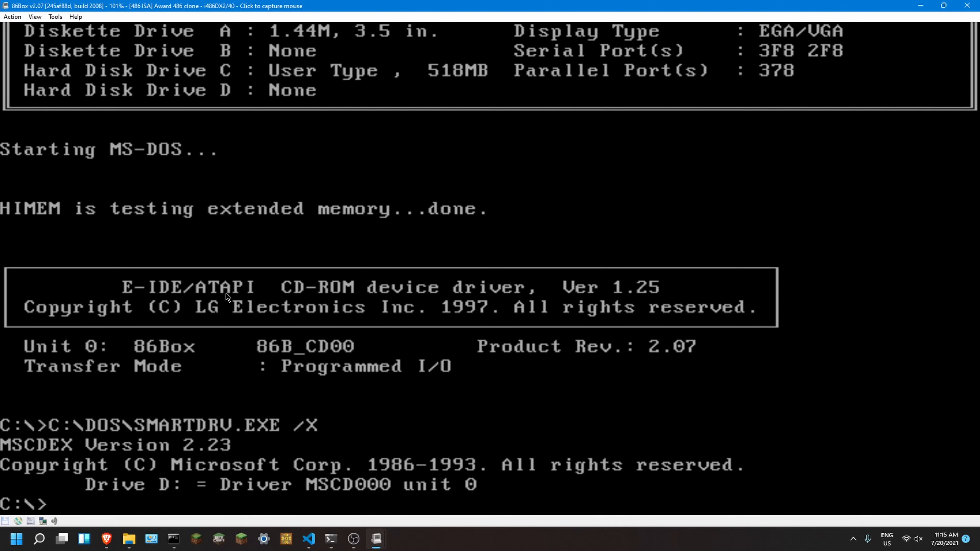
Step: Load the CD image NTPDK196.ISO from the E: drive into the emulated CD-ROM drive
click(490, 268)
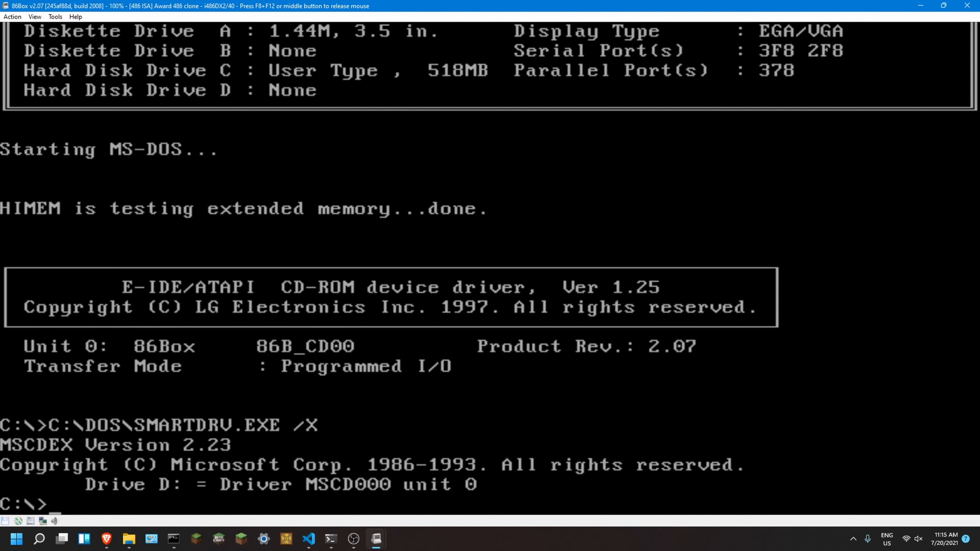
key(F8+F12)
click(18, 521)
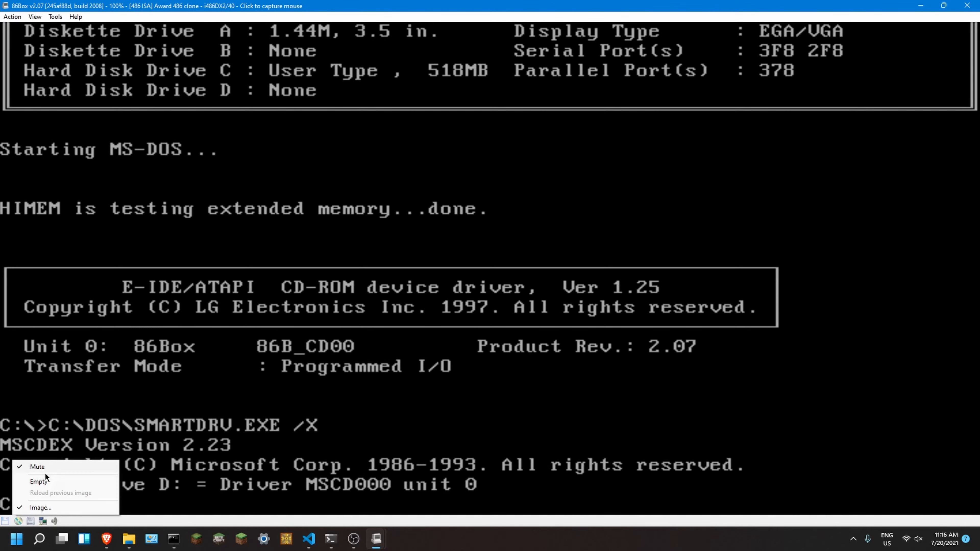
click(48, 512)
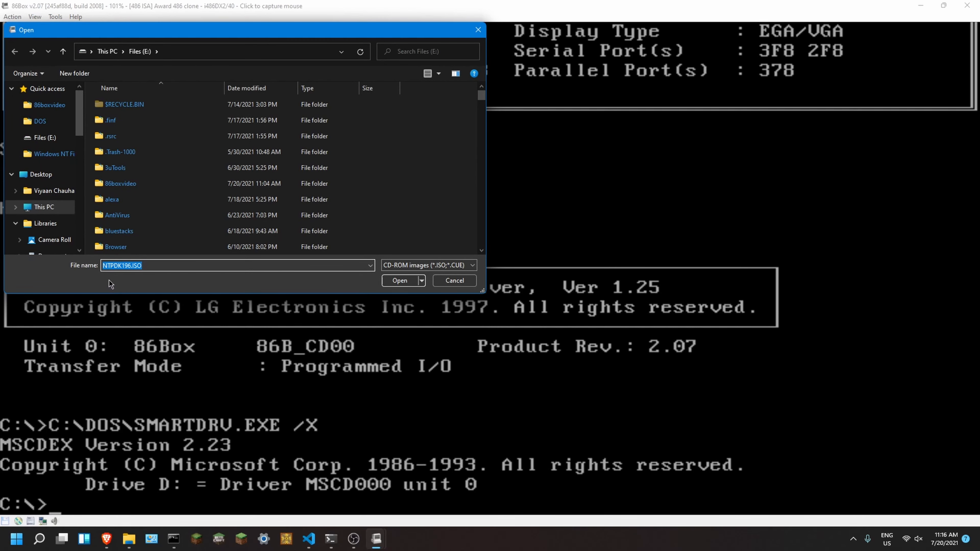
scroll(284, 227, down, 10)
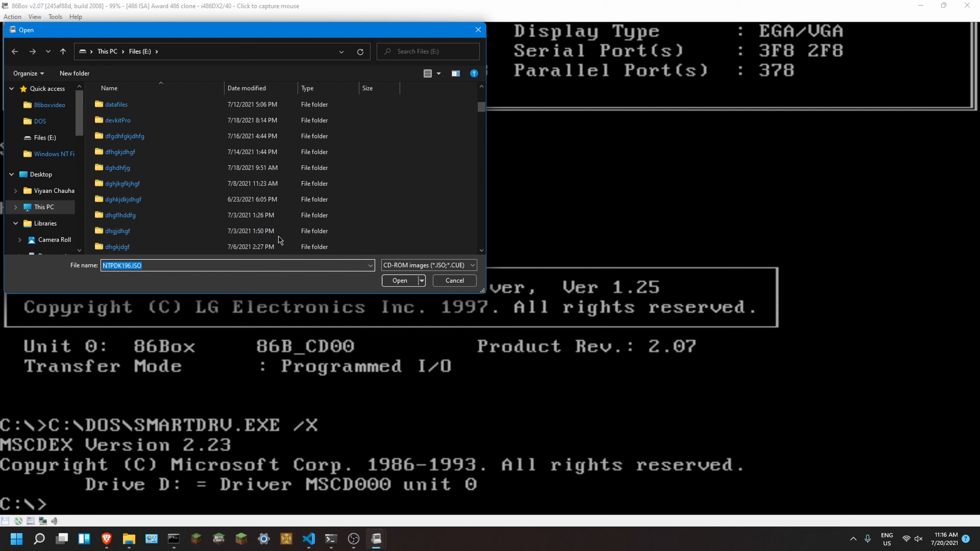
scroll(284, 227, down, 5)
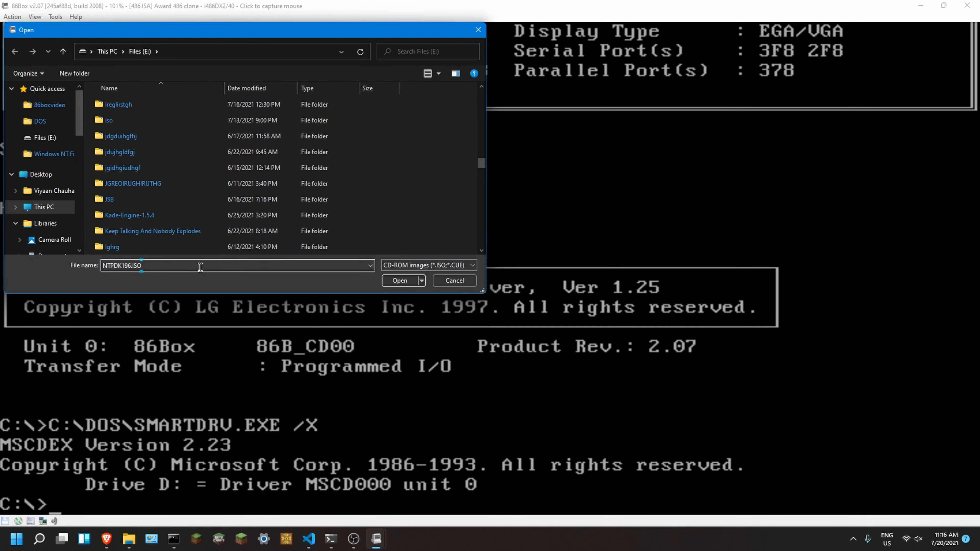
text(N)
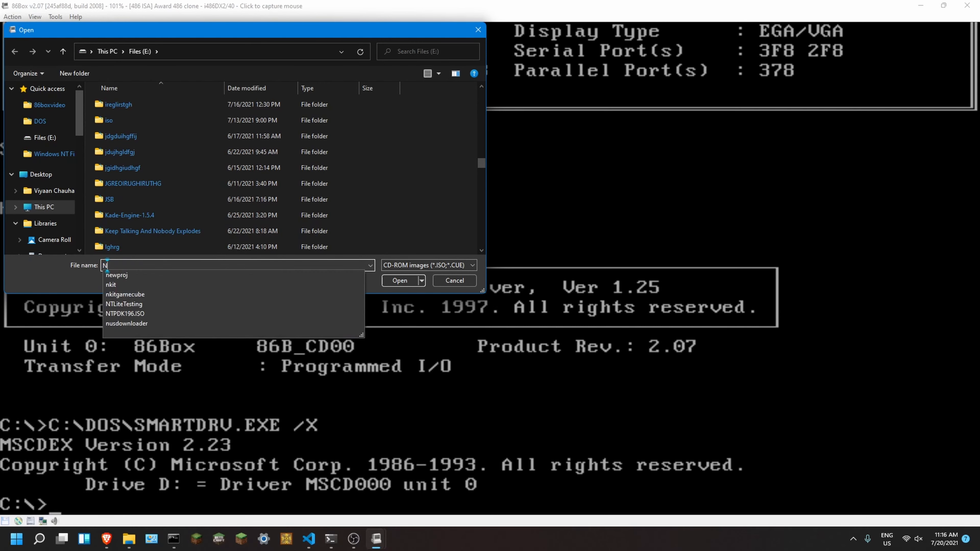
text(TPDK196.ISO)
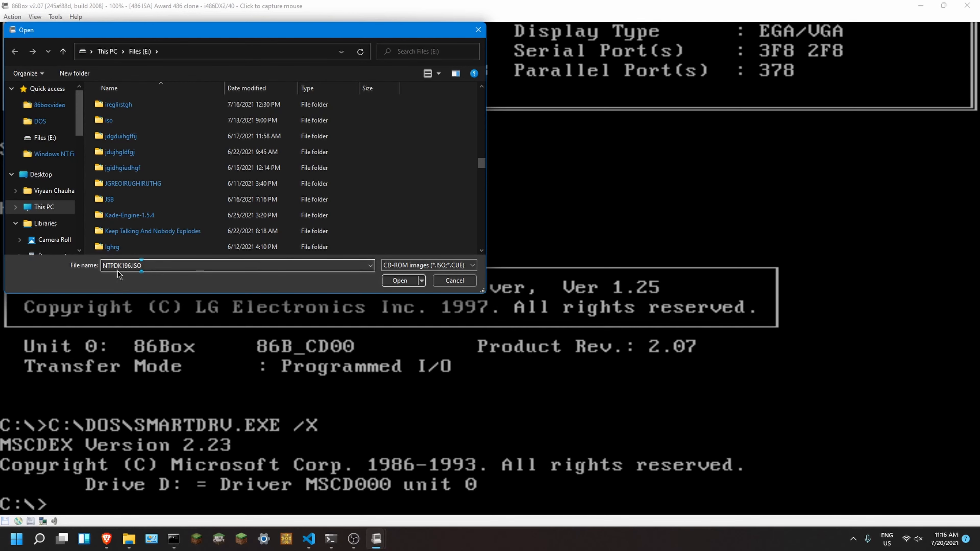
click(399, 280)
Step: Switch to CD-ROM drive D: at the DOS prompt and list its directory
text(s)
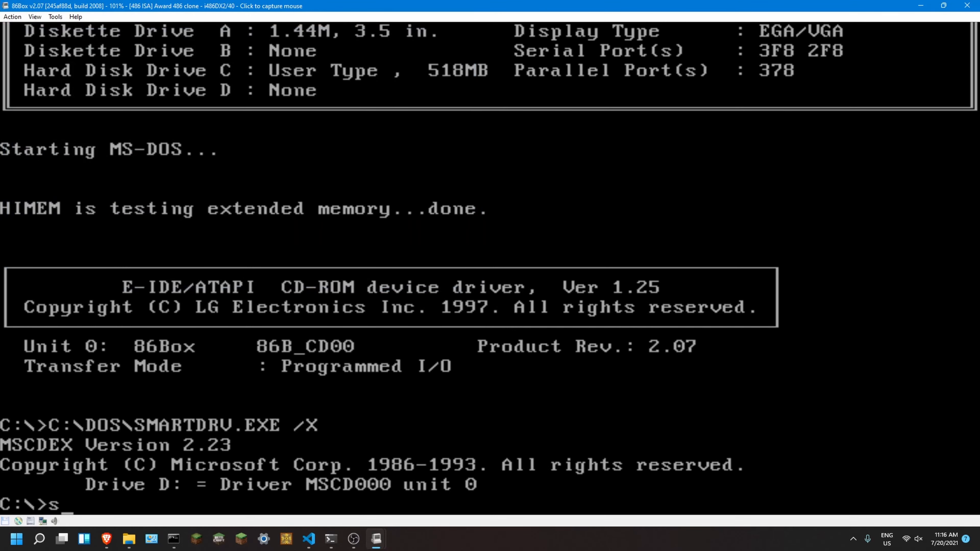
click(400, 280)
text(:)
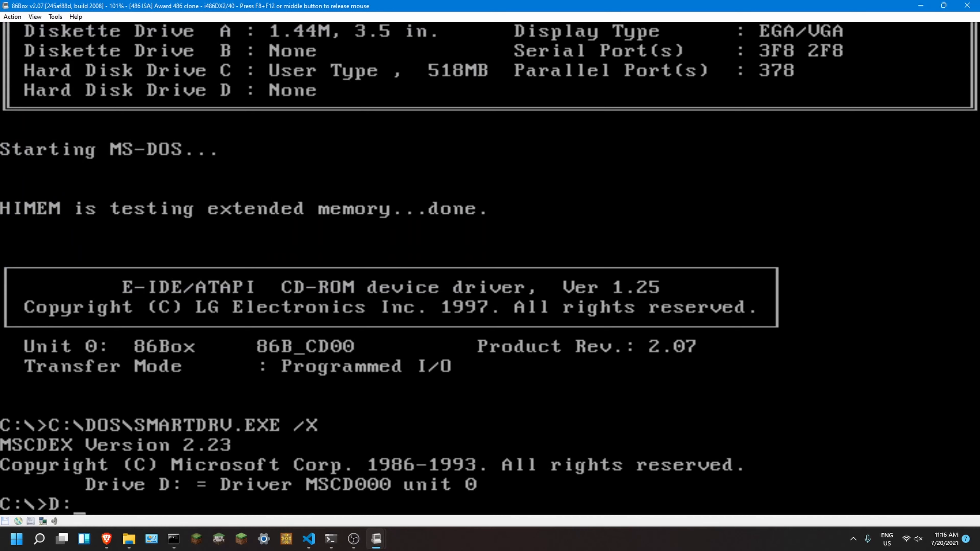
key(Return)
key(Return)
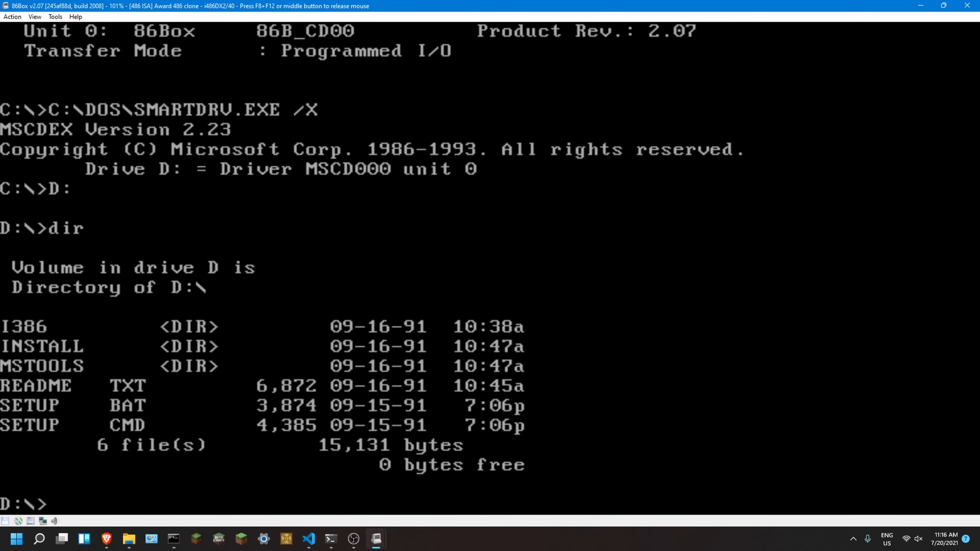
Step: Run setup on drive D without parameters to read its usage options
key(F8+F12)
click(490, 268)
text(setup)
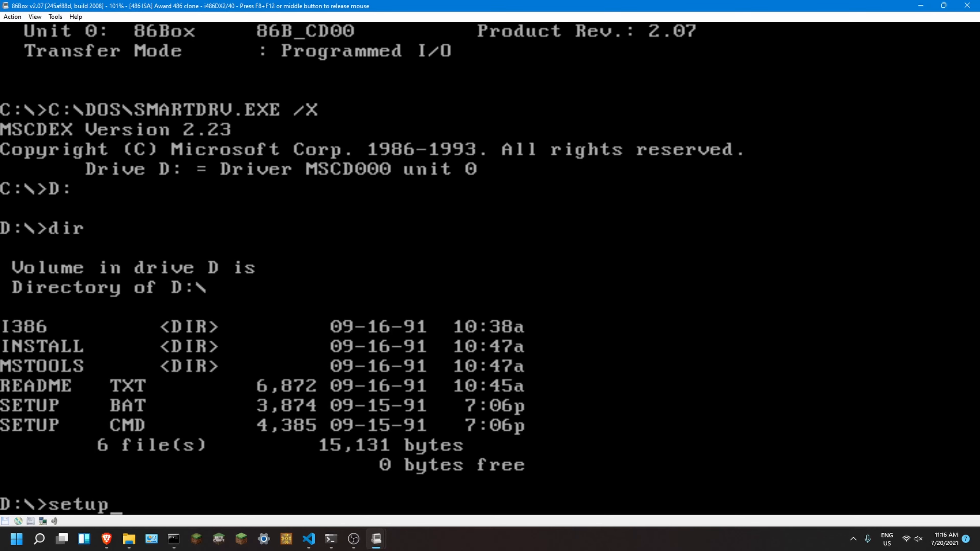
key(Return)
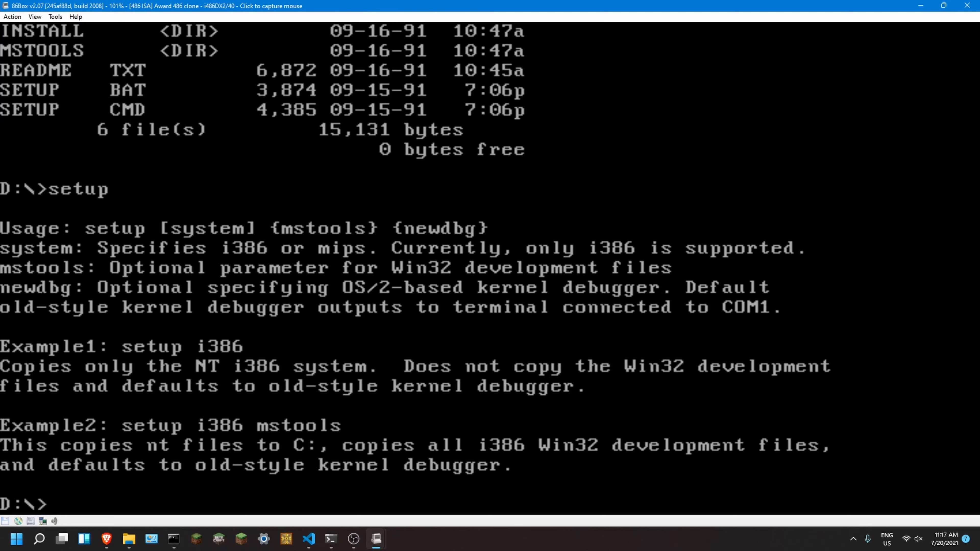
Step: Run setup i386 mstools from drive D and continue past the overwrite prompt to copy the NT system and Win32 development files
text(set)
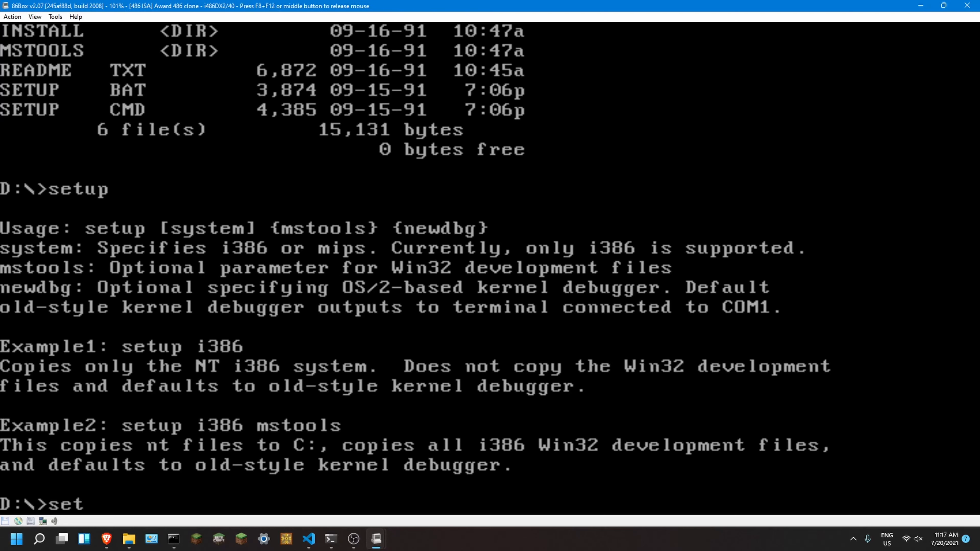
text(up i386 mstools)
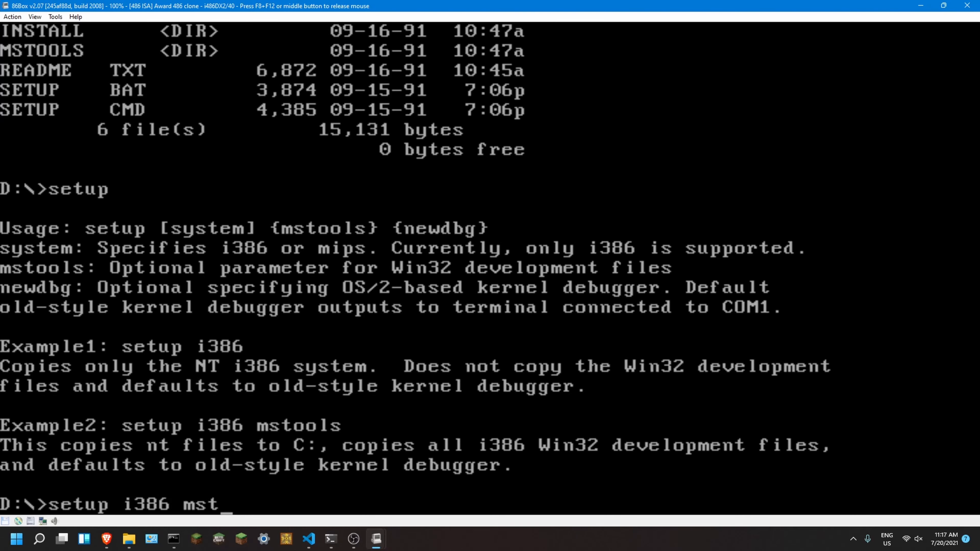
key(Return)
key(Return)
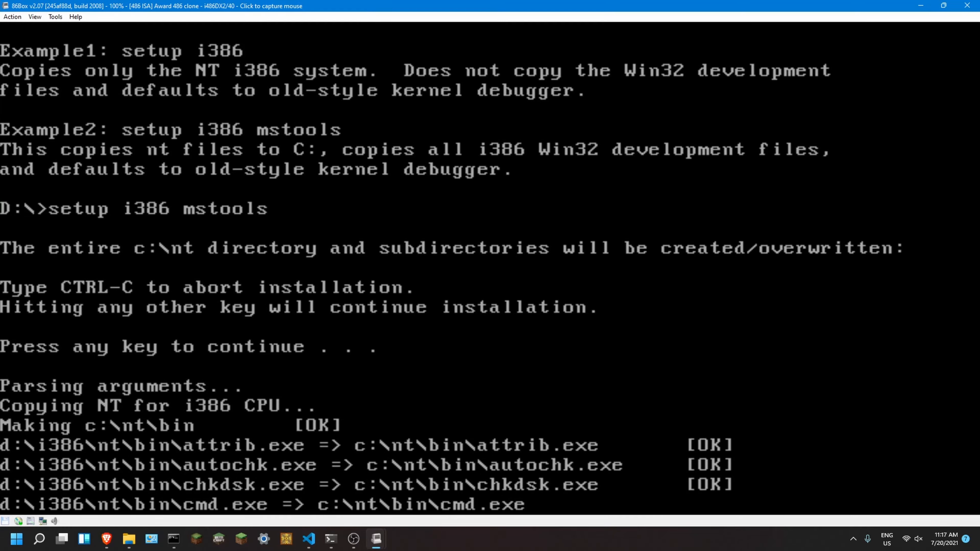
key(F8+F12)
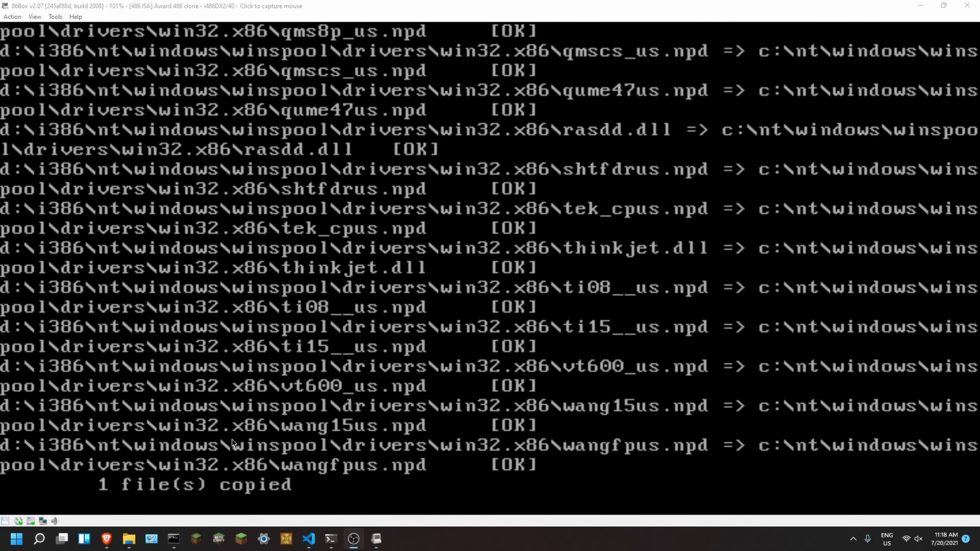
click(490, 268)
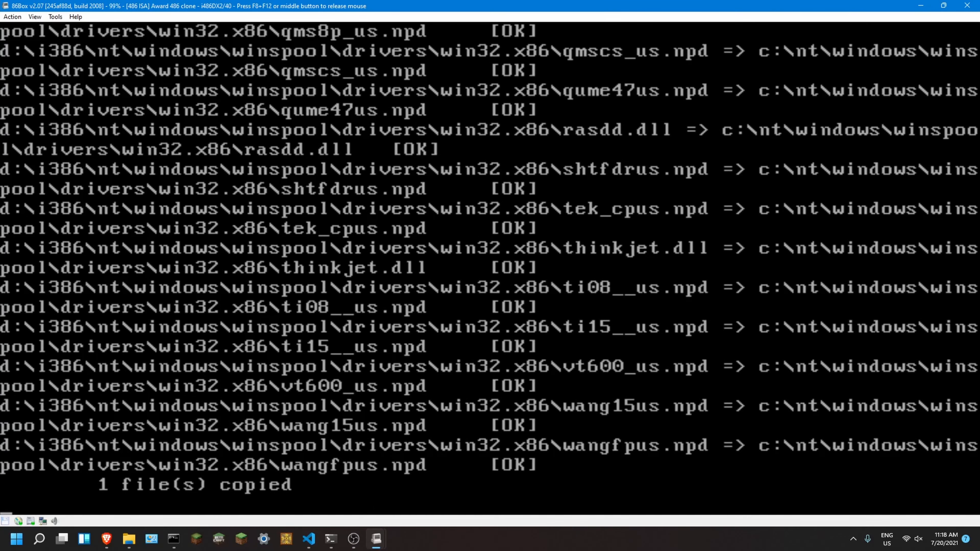
Step: Accept the BIOS warning about modifying the disk boot sector so setup can write the NT boot code
key(F8+F12)
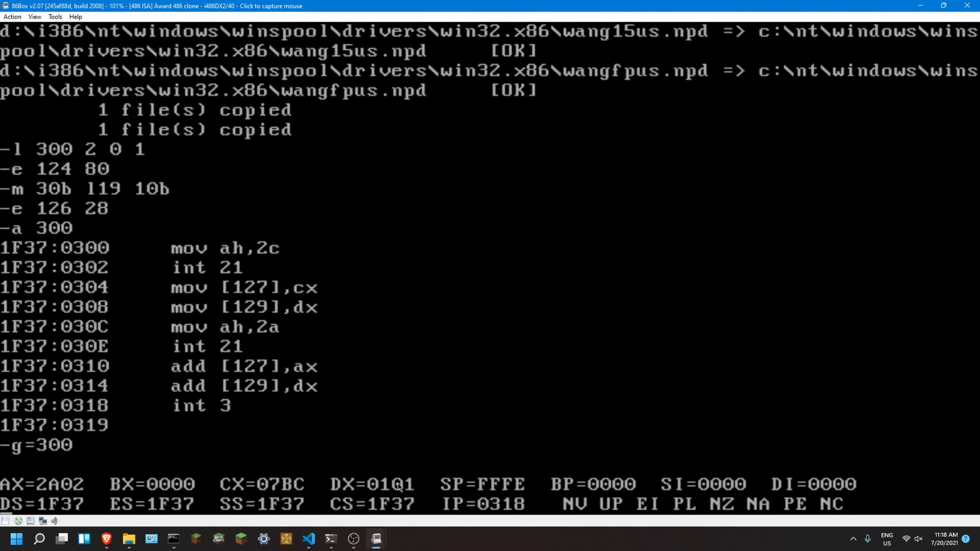
text(w 100 2 0 1)
key(Return)
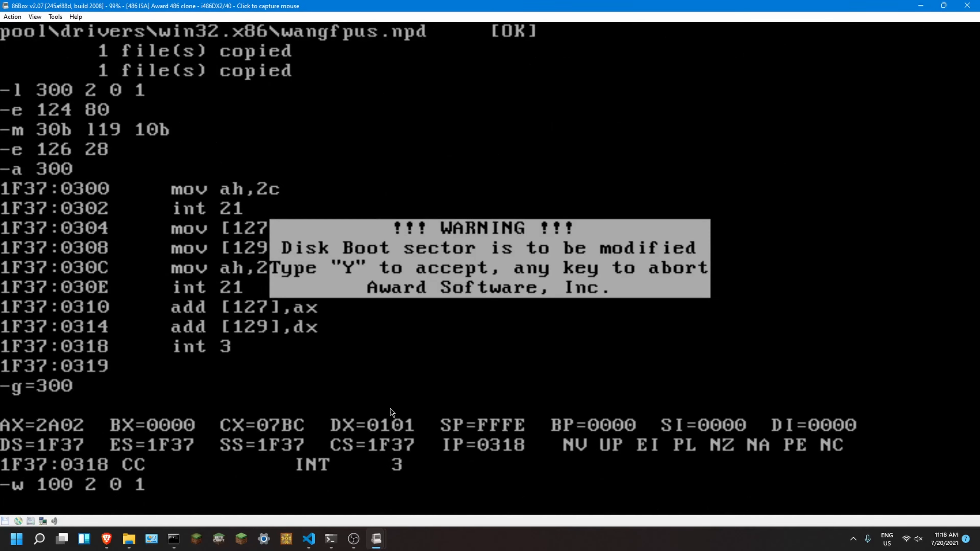
click(490, 268)
text(yq)
key(Return)
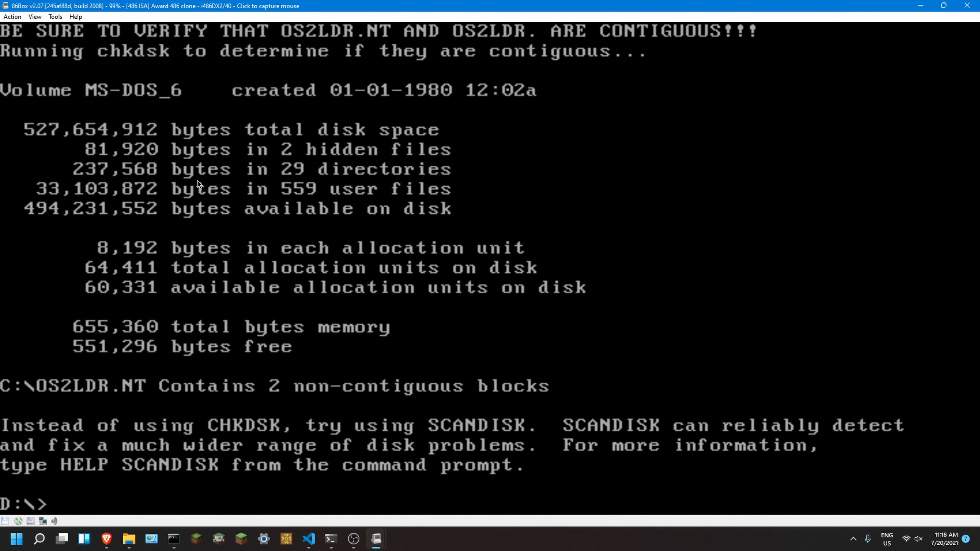
Step: Defragment drive C with DEFRAG using the recommended Unfragment Files Only method, and exit to the DOS prompt
text(efrag)
key(Return)
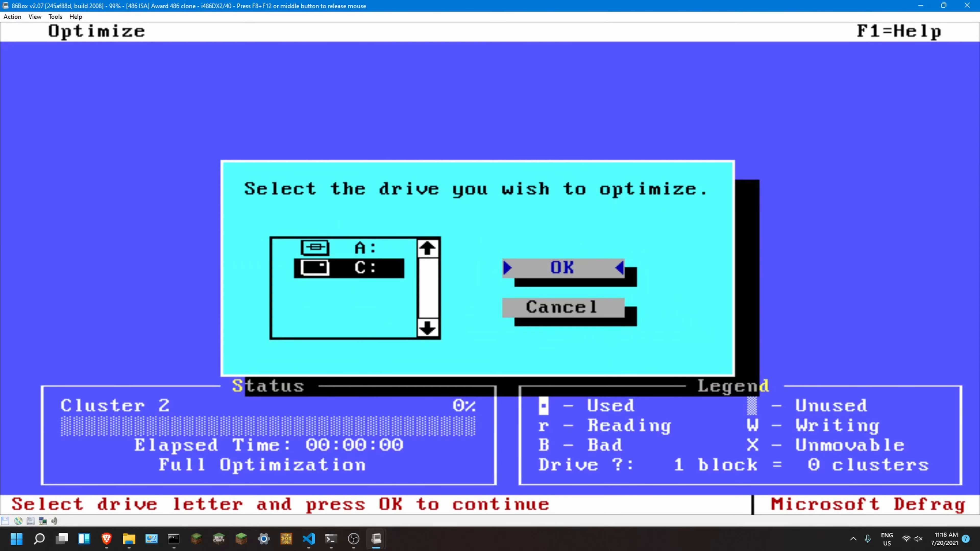
key(Return)
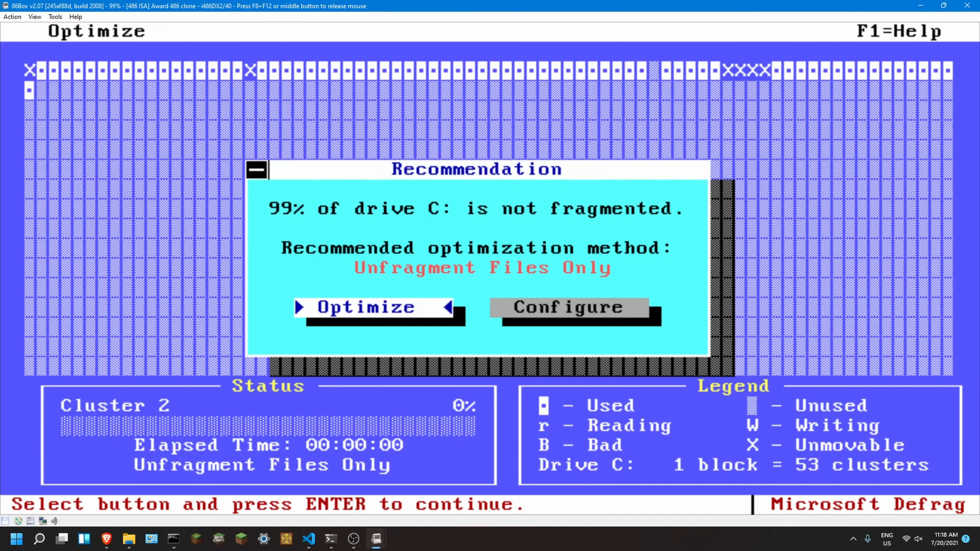
key(Return)
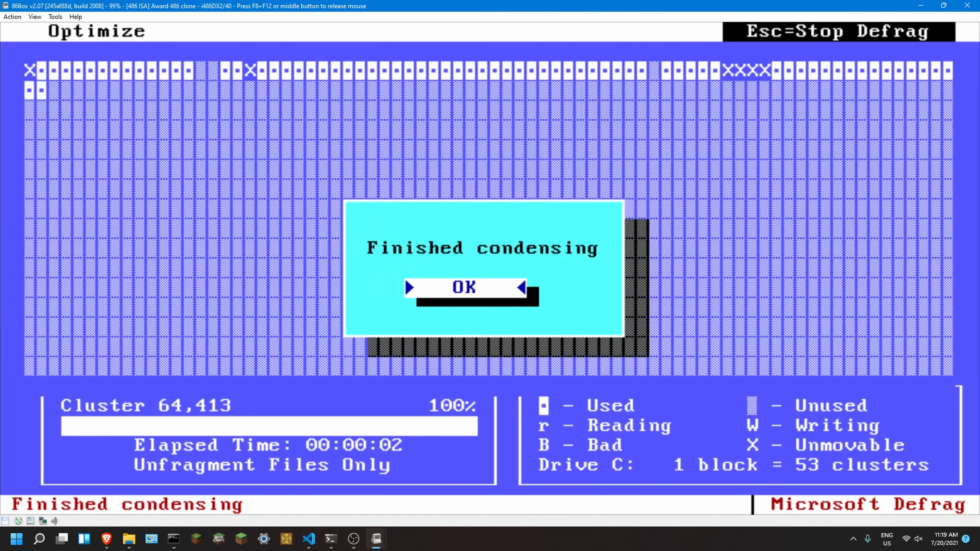
key(Return)
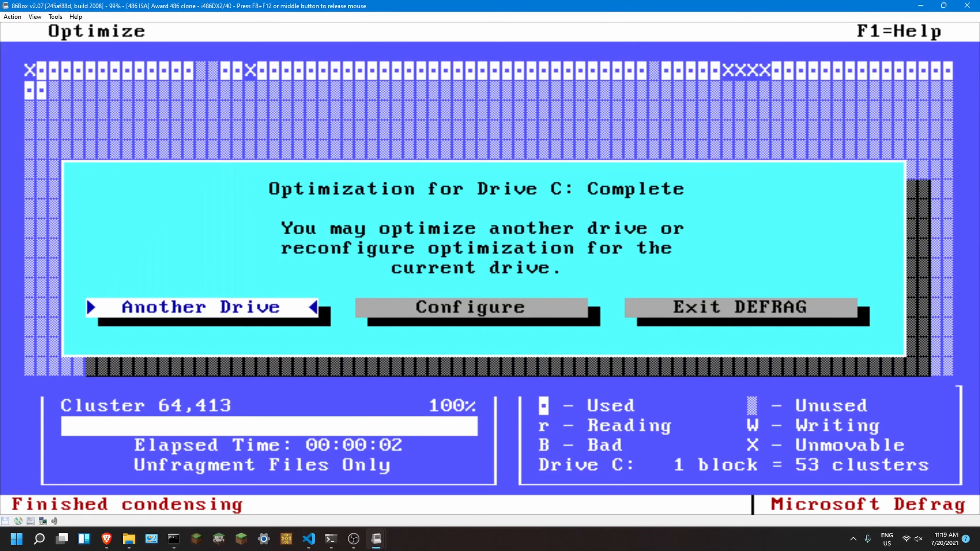
key(Right)
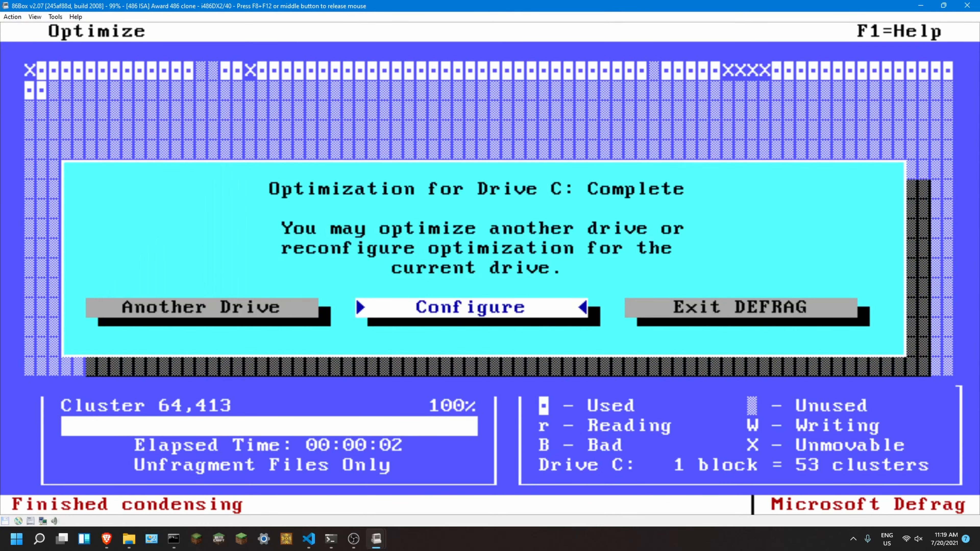
key(Right)
key(Return)
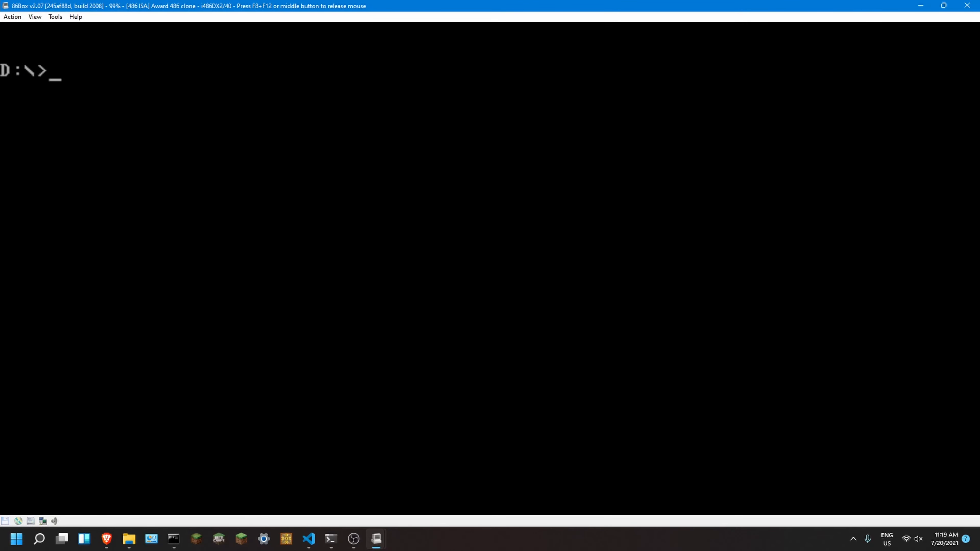
Step: Restart the emulated machine with Ctrl+Alt+Del and choose NT at the boot prompt
key(F8+F12)
click(56, 18)
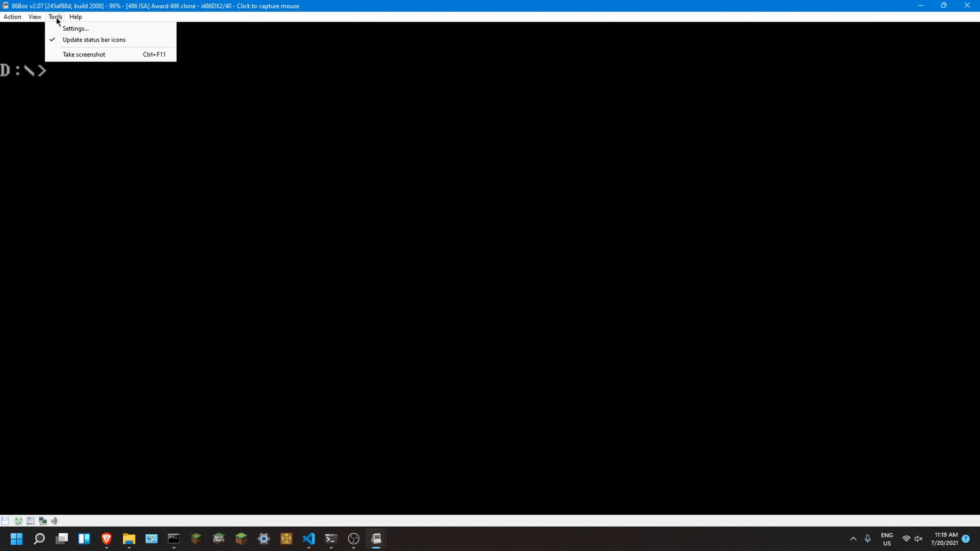
click(57, 18)
click(15, 17)
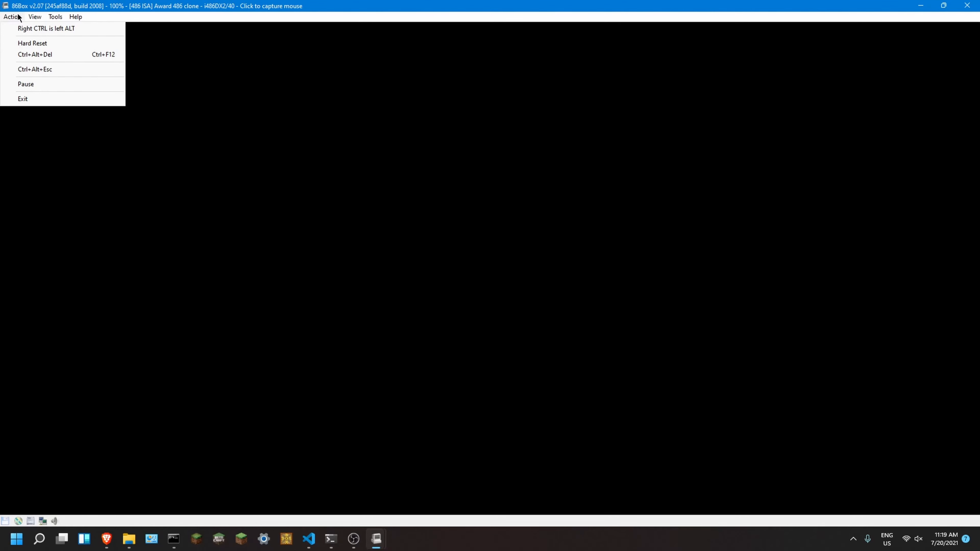
click(21, 56)
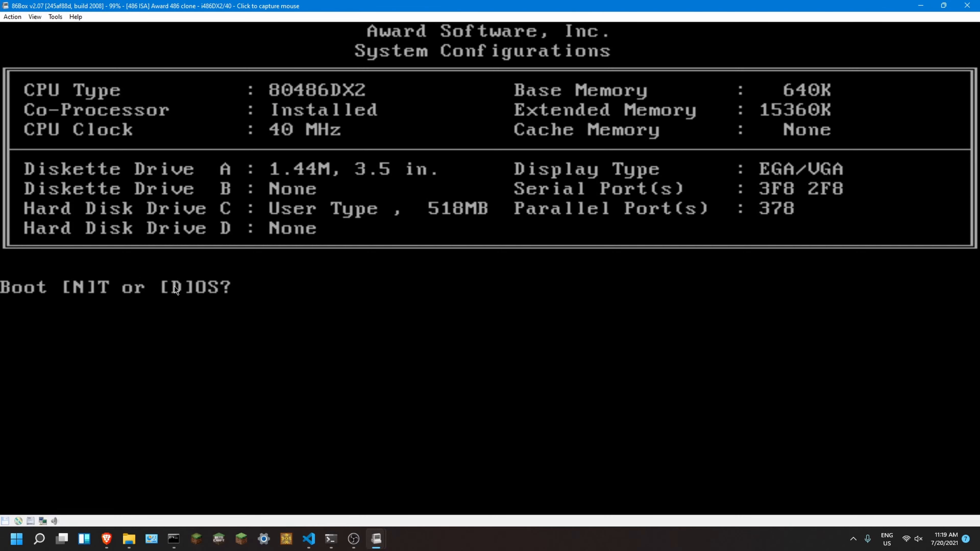
key(n)
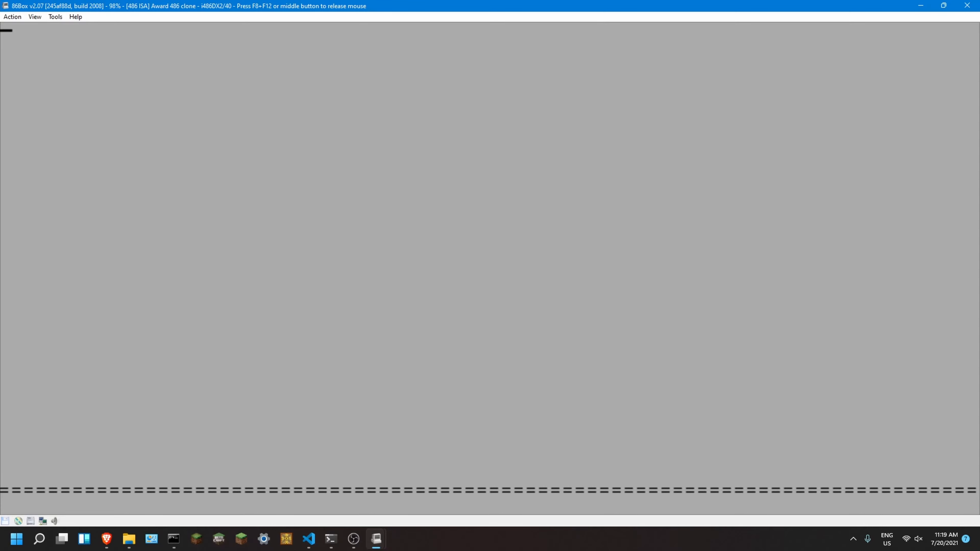
Step: Log on to Windows NT as SYSTEM with the Privileged option and no password
middle_click(337, 203)
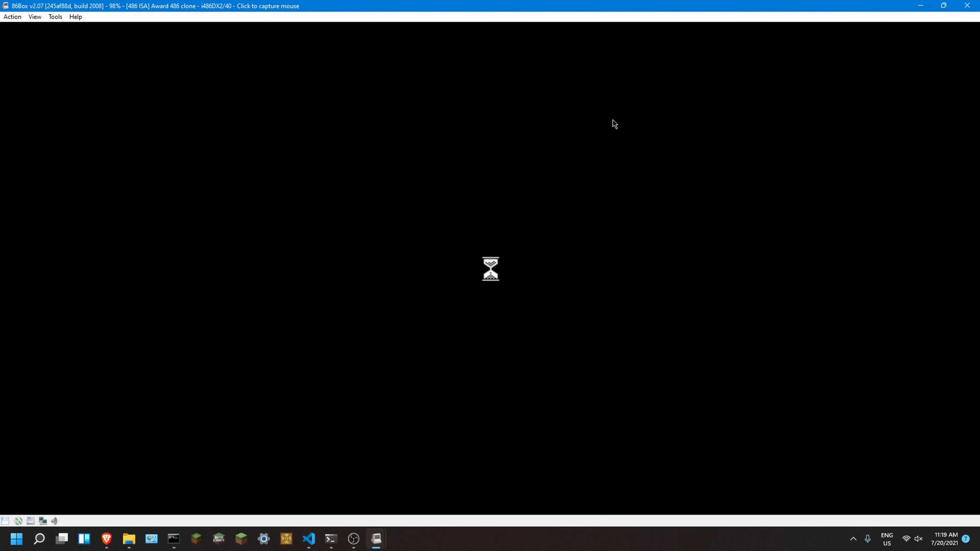
click(491, 270)
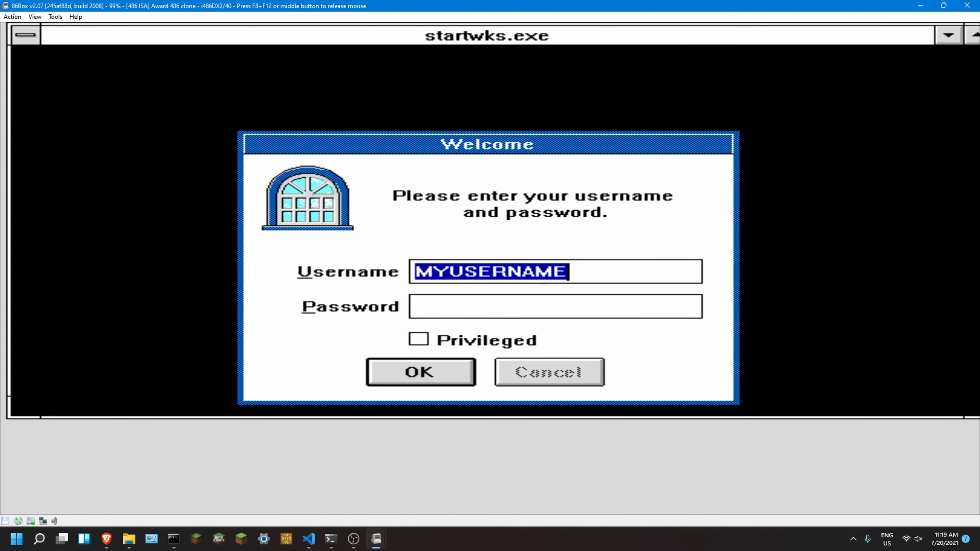
text(SYSTEM)
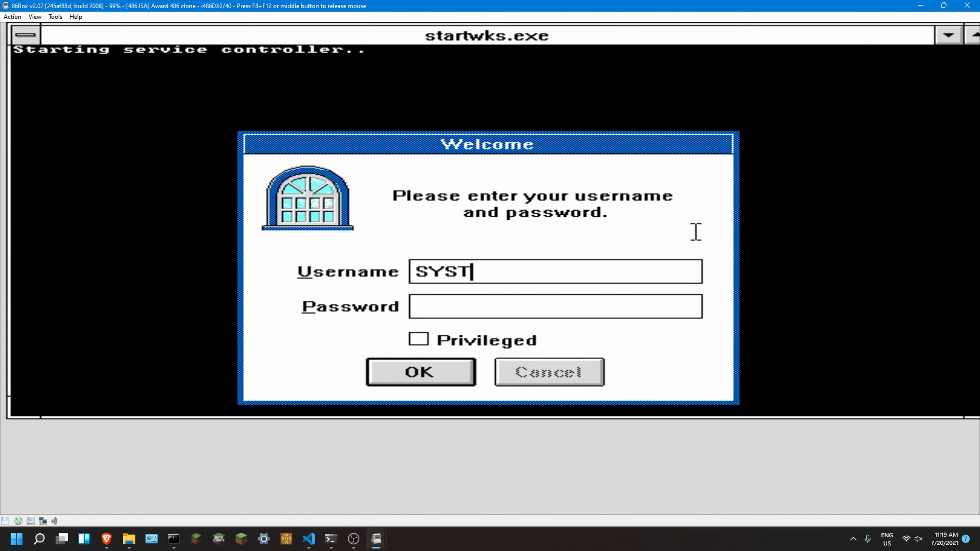
click(459, 341)
click(440, 373)
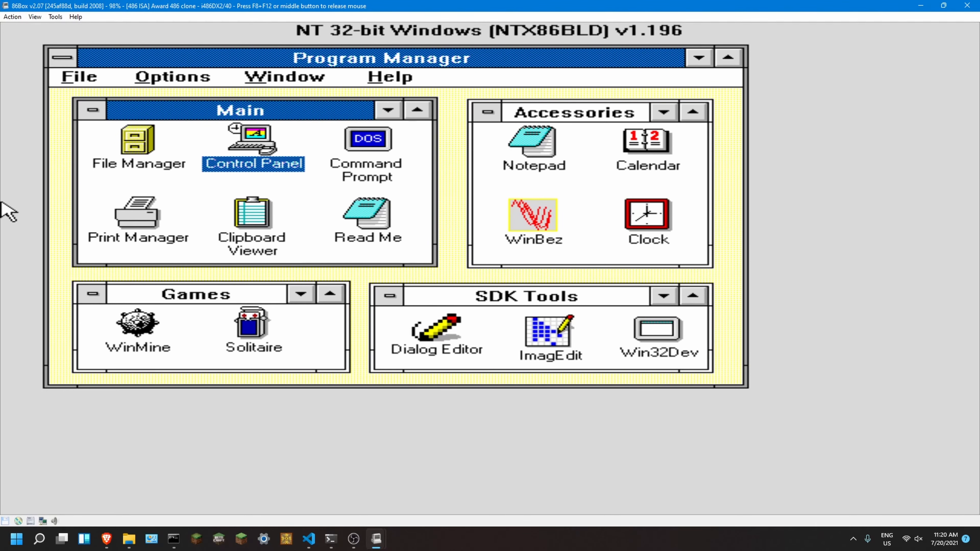
Step: Run WinBez from the Accessories group to view its animation, and close it
click(540, 196)
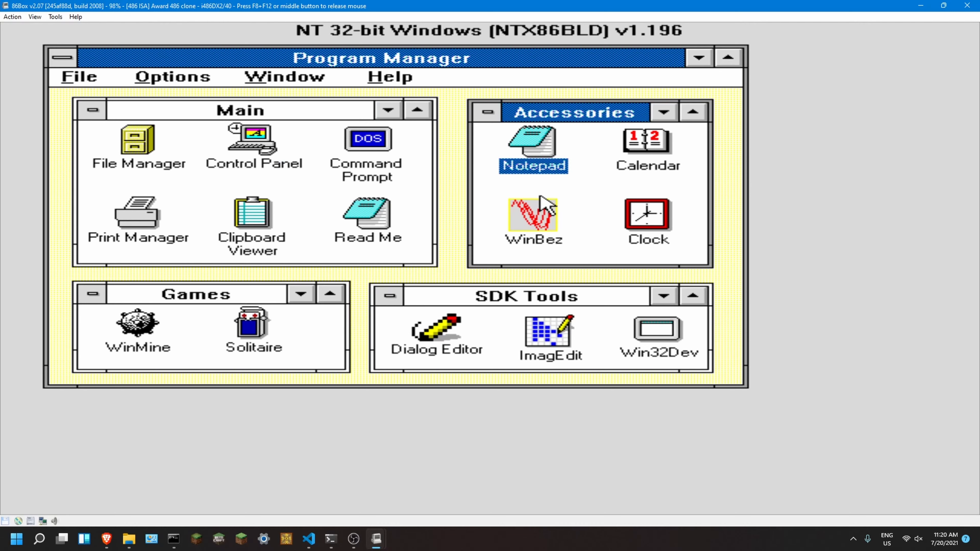
double_click(540, 199)
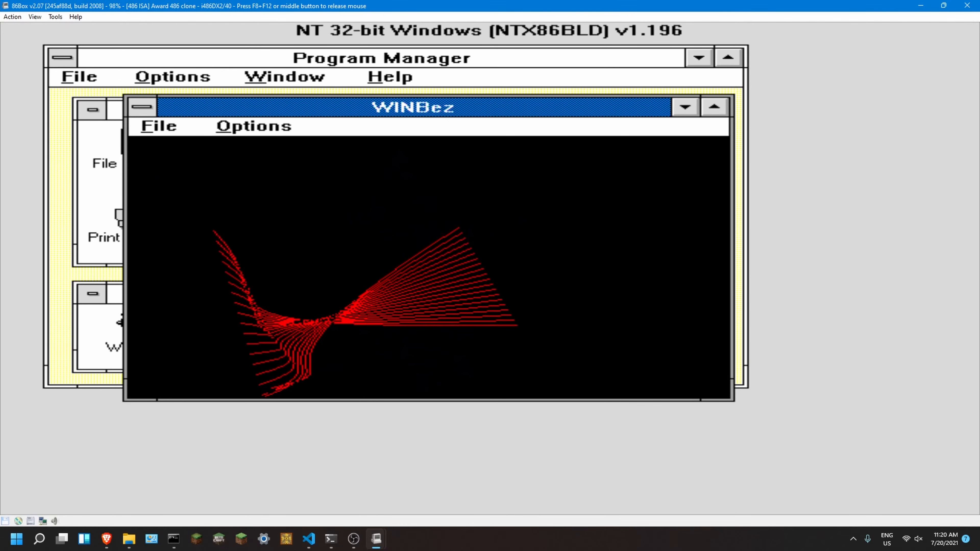
click(141, 107)
click(143, 108)
click(141, 106)
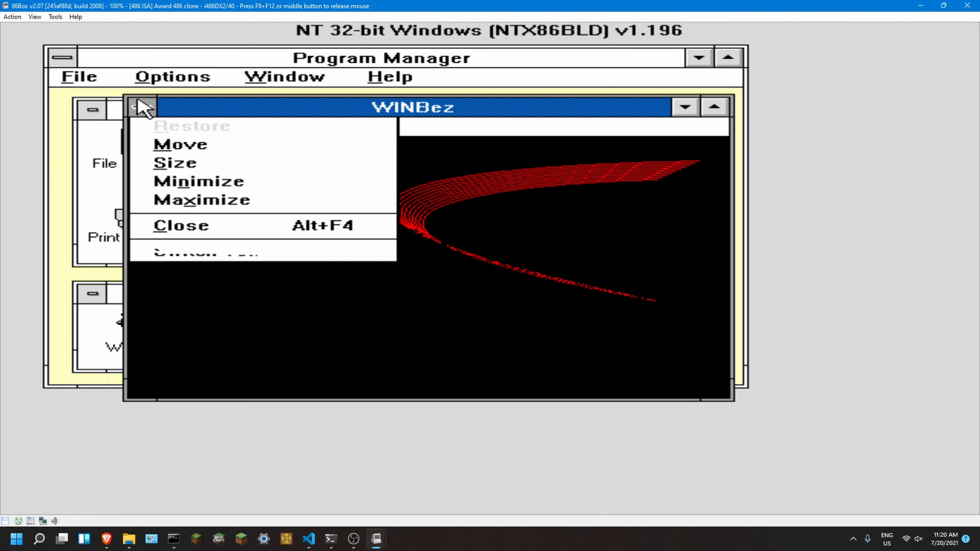
click(140, 105)
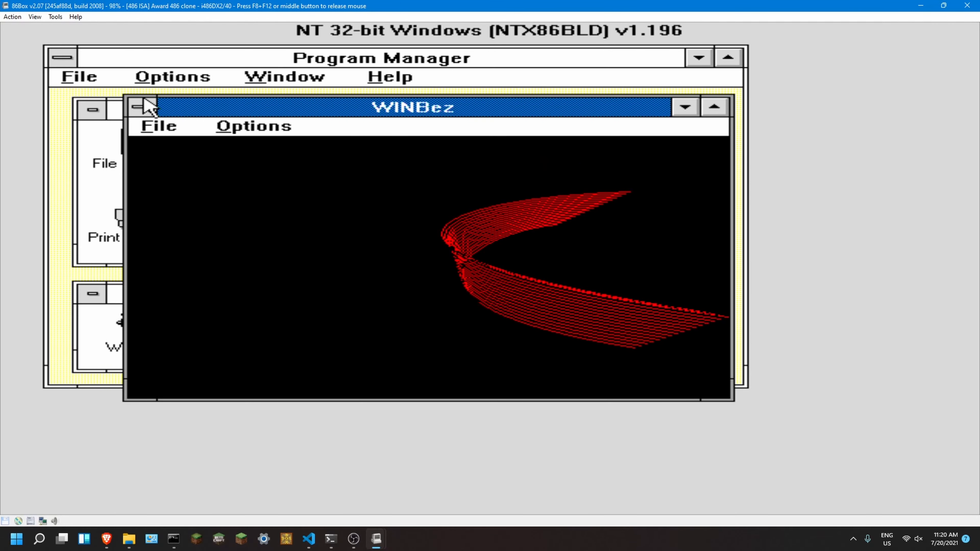
click(148, 108)
click(169, 228)
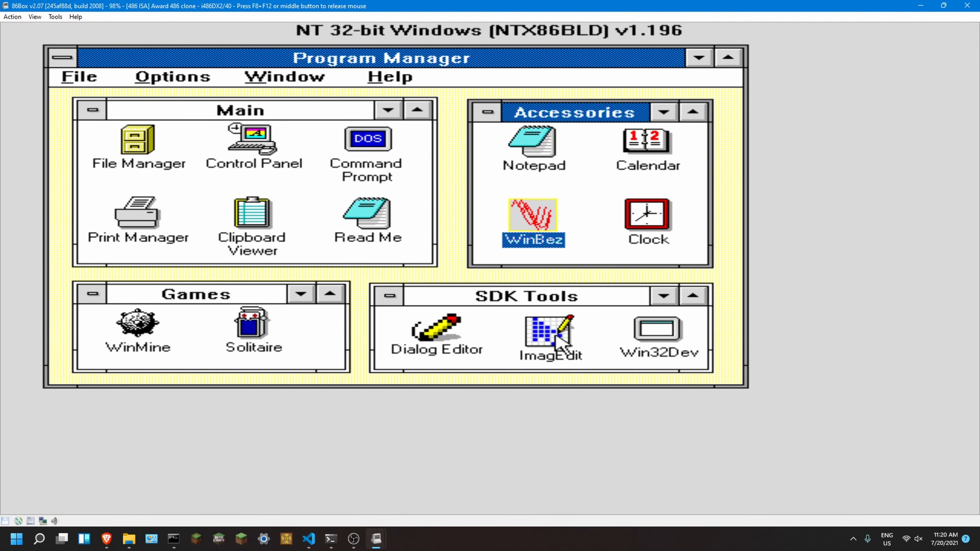
Step: Open the Win32Dev console from the SDK Tools group to view its environment variables, and close it
double_click(658, 330)
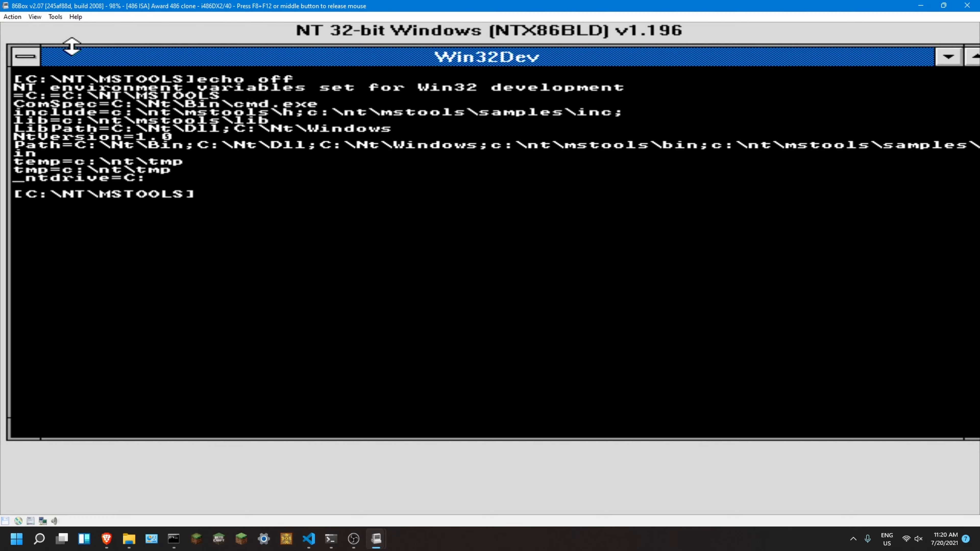
click(37, 58)
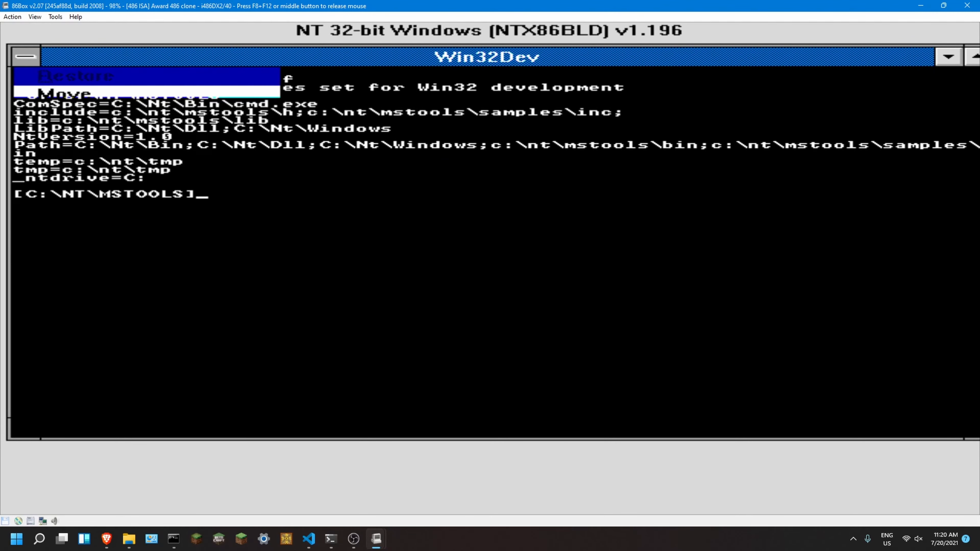
click(12, 156)
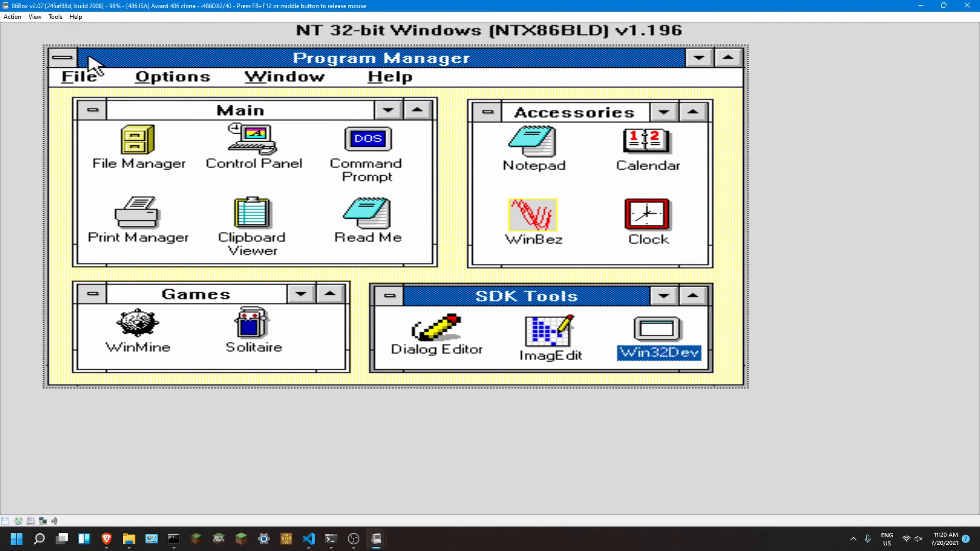
Step: Open Read Me from the Main group to view the installation notes, and close Notepad
click(62, 58)
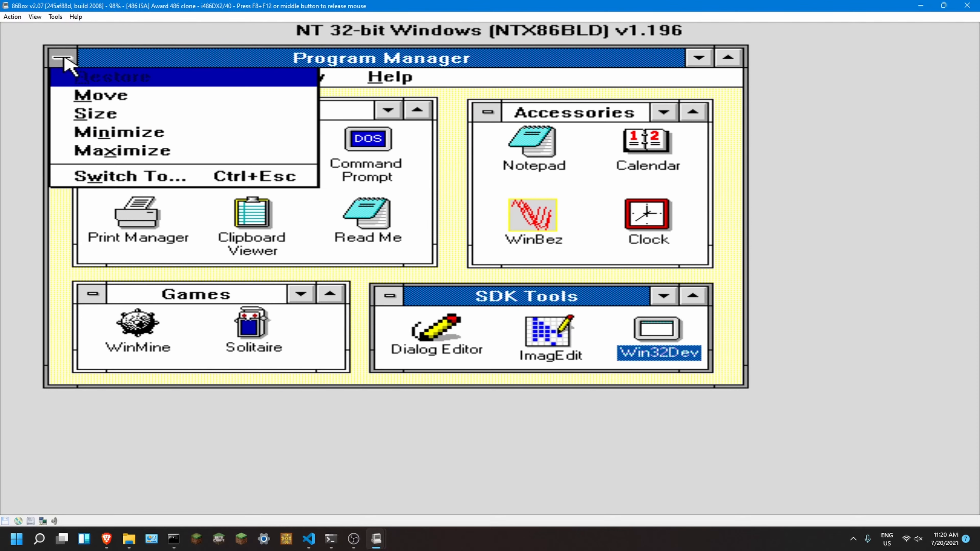
click(383, 198)
double_click(372, 210)
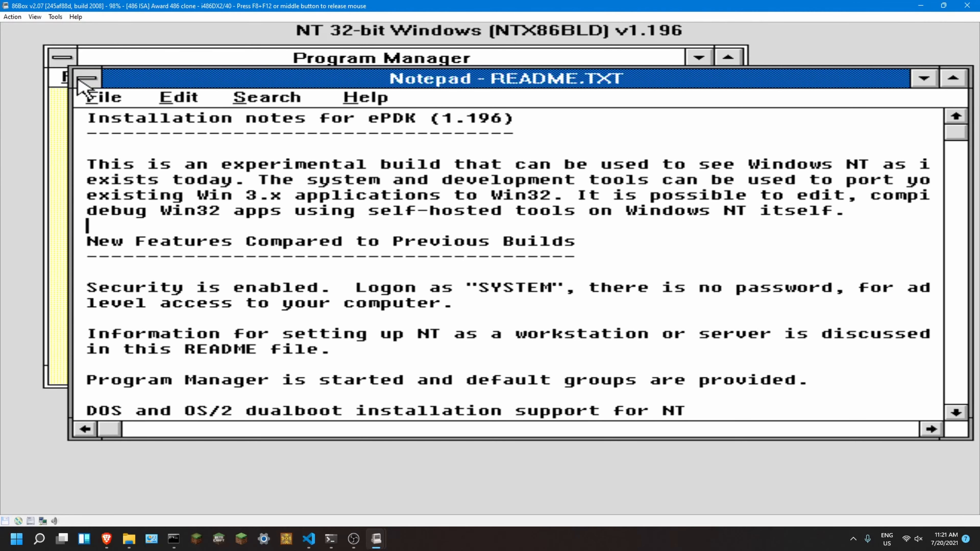
double_click(78, 80)
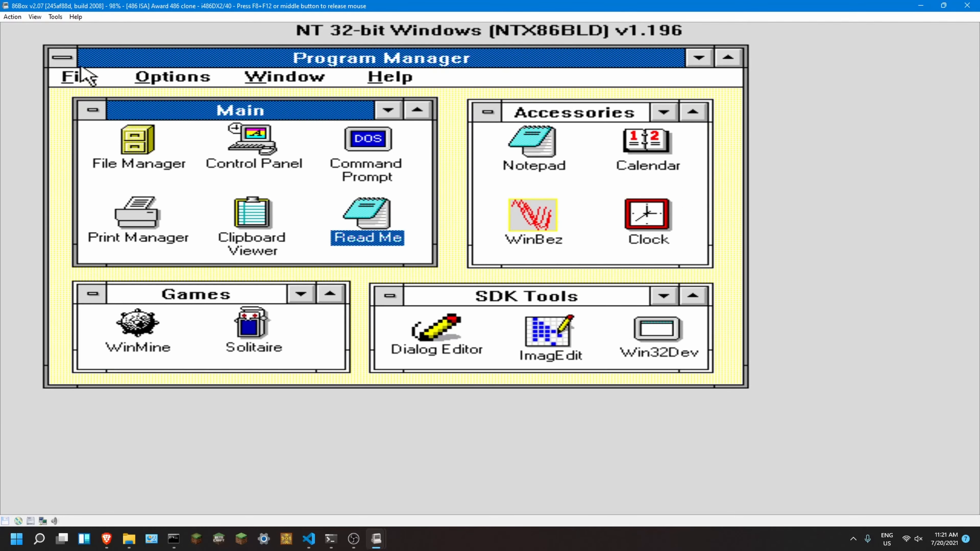
Step: Log off from Windows NT through Program Manager, confirm the logoff, and release the captured mouse
click(71, 57)
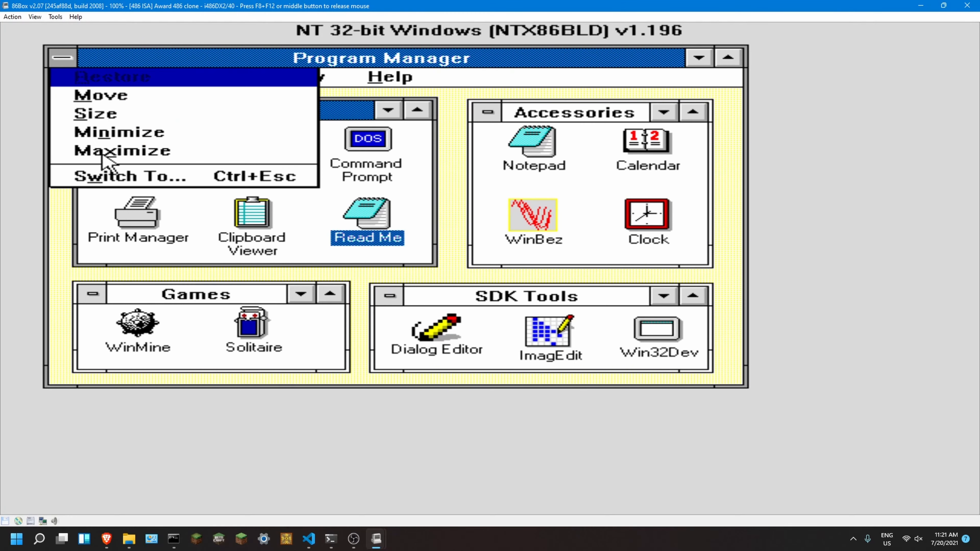
click(152, 73)
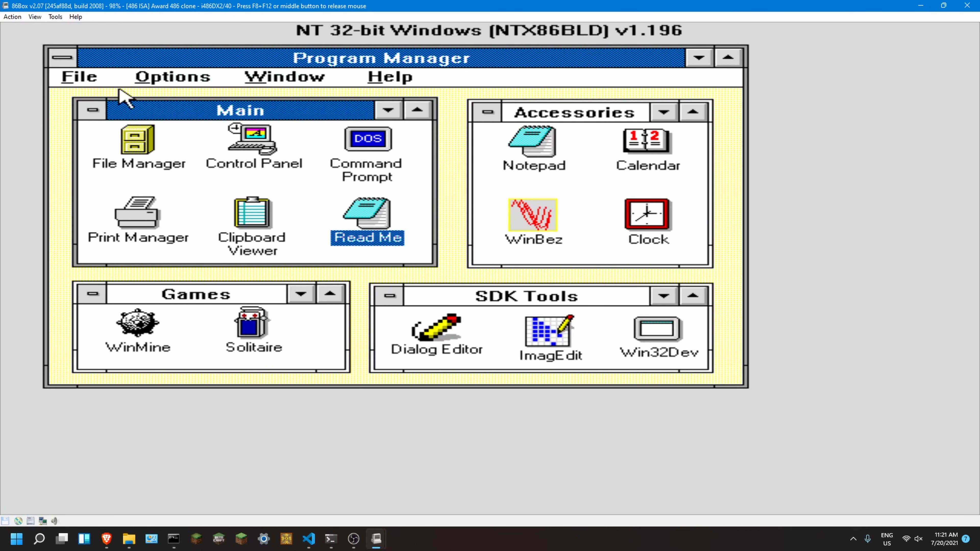
click(82, 83)
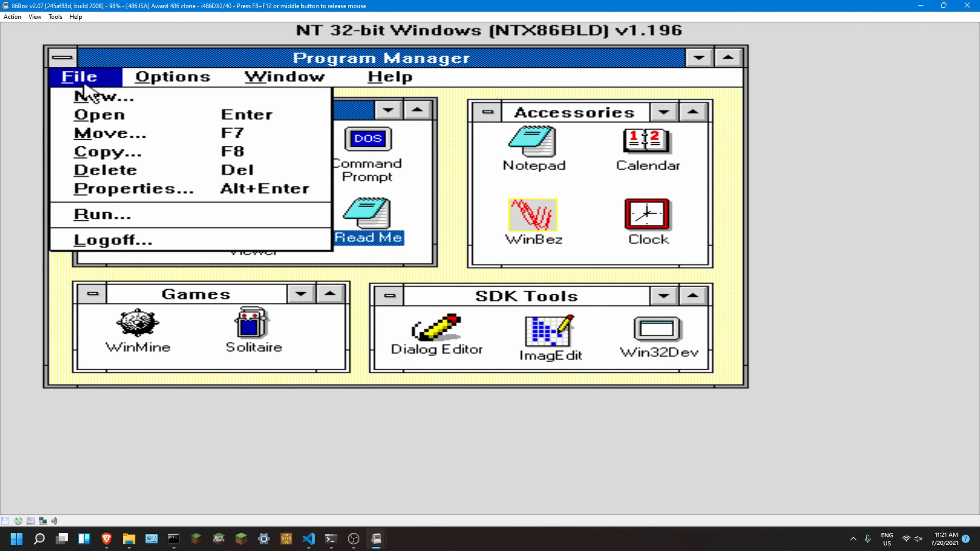
click(91, 237)
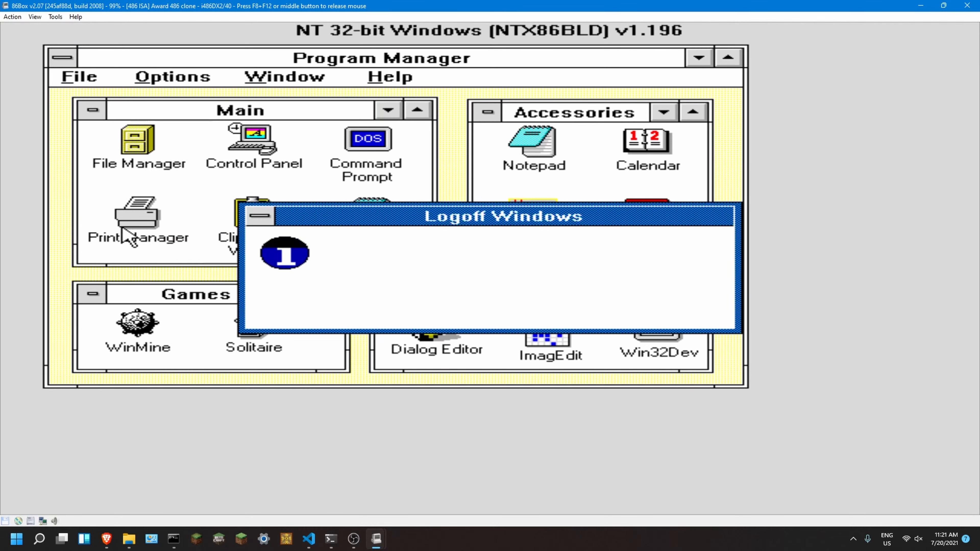
click(412, 304)
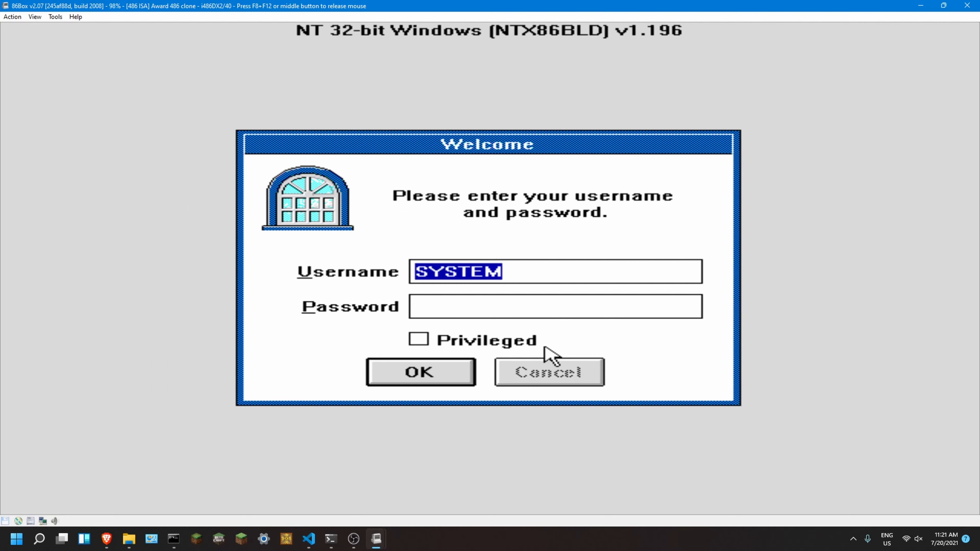
key(F8+F12)
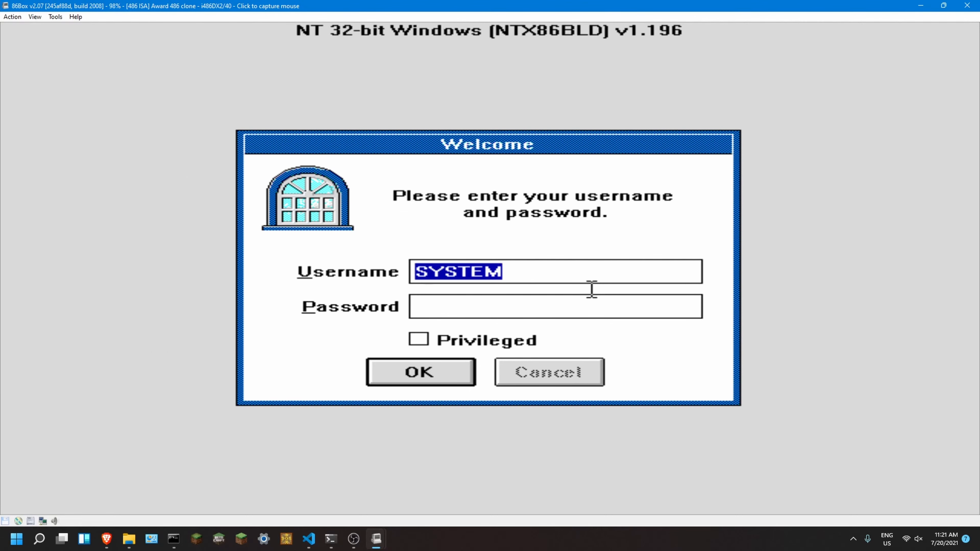